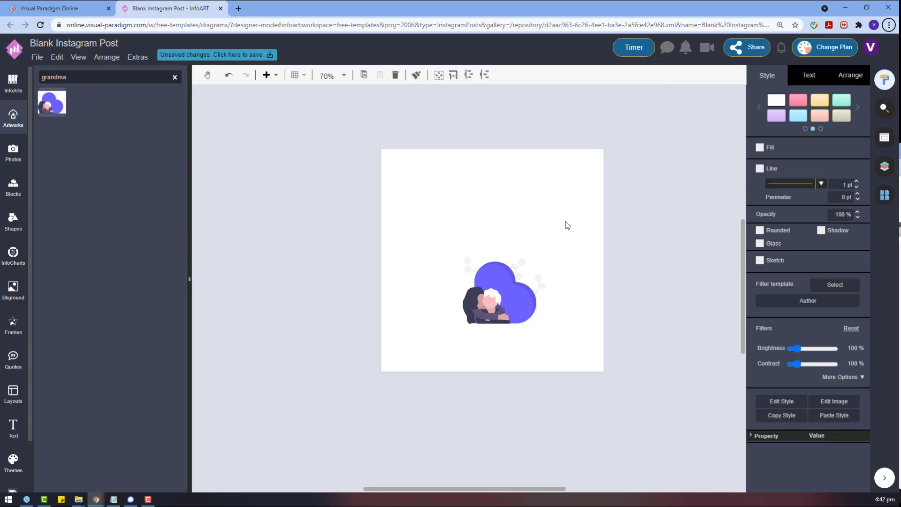
Set the page background to a custom light purple
left_click(567, 225)
left_click(820, 155)
left_click(875, 196)
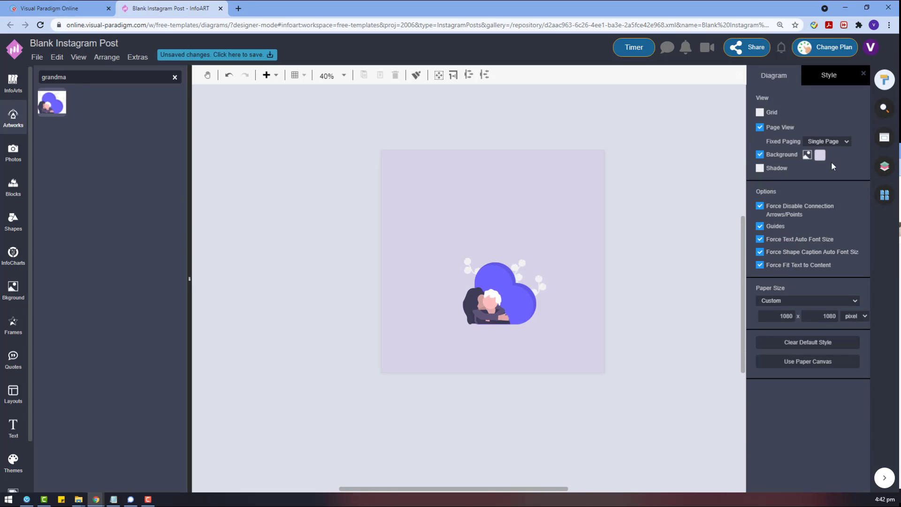
left_click(820, 155)
left_click(834, 268)
left_click(807, 168)
left_click(873, 273)
Enlarge the grandma artwork and position it across the lower part of the page
left_click(490, 301)
left_click_drag(542, 260, 630, 190)
left_click_drag(581, 236, 530, 260)
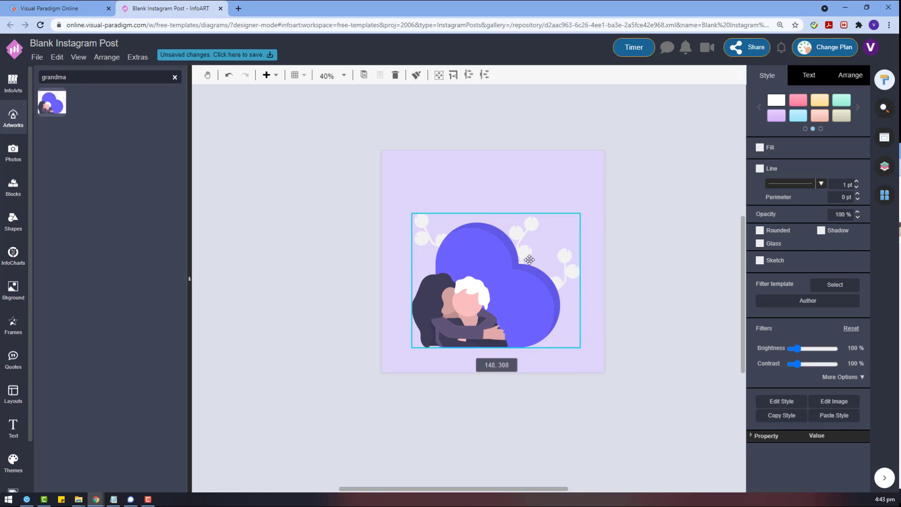
left_click_drag(580, 214, 597, 199)
left_click_drag(544, 258, 532, 256)
left_click(533, 276)
left_click(763, 114)
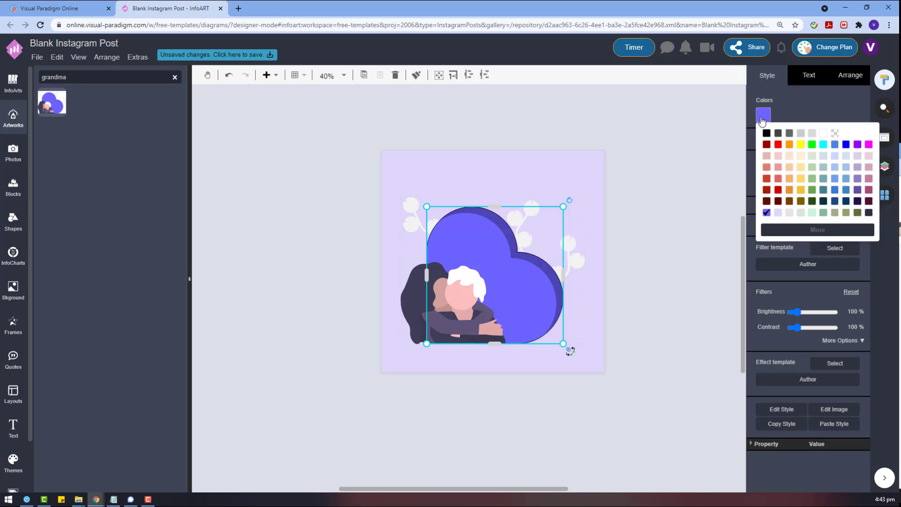
left_click(538, 367)
Ungroup the grandma artwork and move the hugging couple off the left side of the page
left_click(479, 251)
left_click_drag(533, 277, 558, 275)
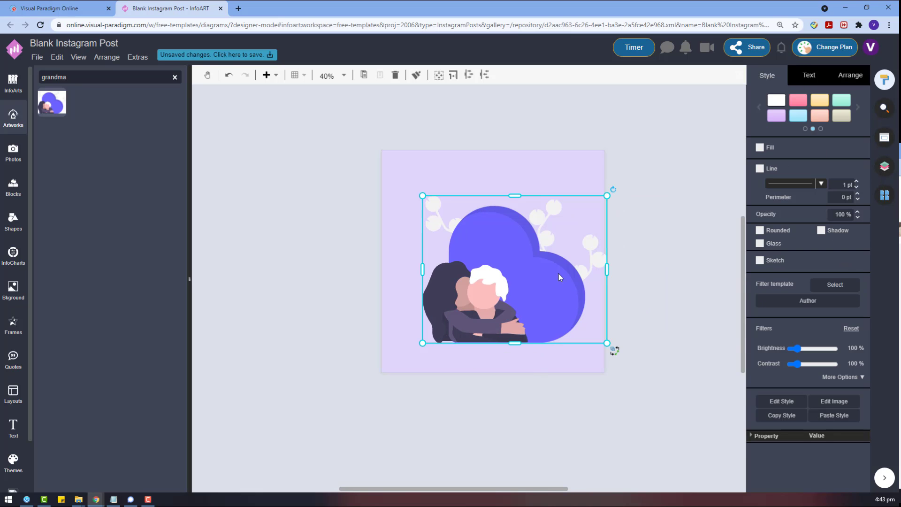
right_click(559, 275)
left_click(602, 400)
left_click_drag(440, 306, 288, 306)
Rotate the purple heart upright and move it outside the page's lower-right corner
left_click(569, 299)
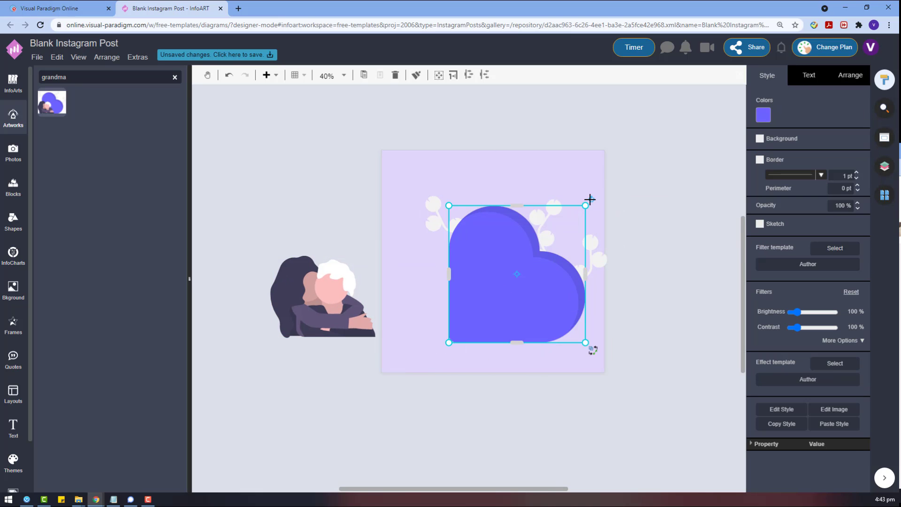
left_click_drag(590, 199, 499, 186)
left_click_drag(535, 304, 683, 402)
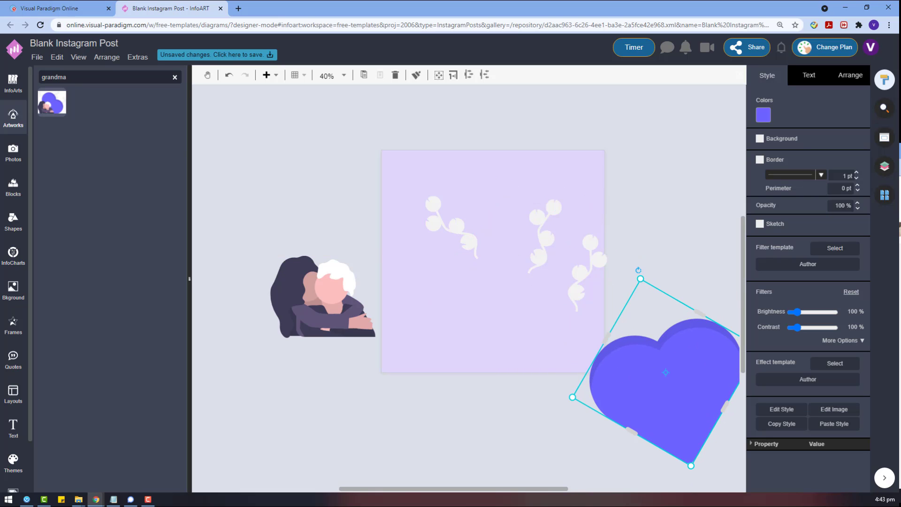
Search the artworks for "heart" and add the pink heart to the page, discarding the black trial heart
left_click(13, 117)
type("h")
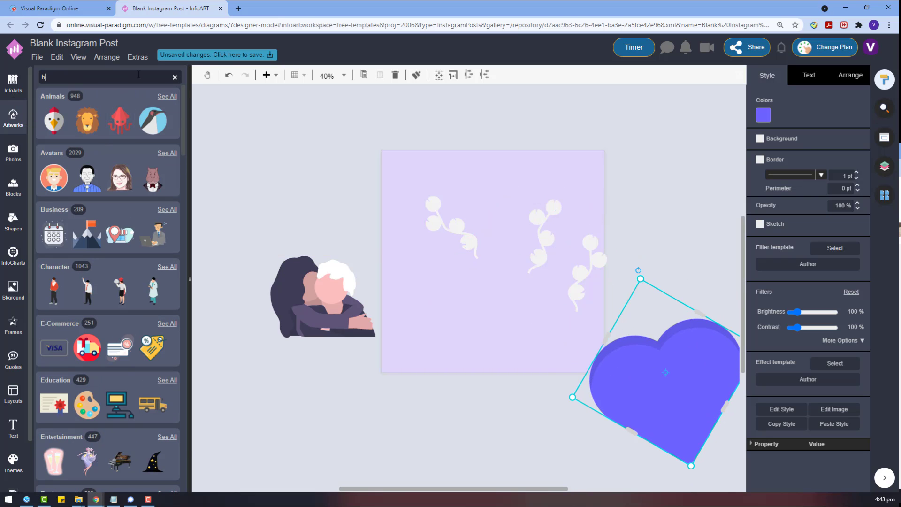
type("eart")
scroll(142, 320, "down", 5)
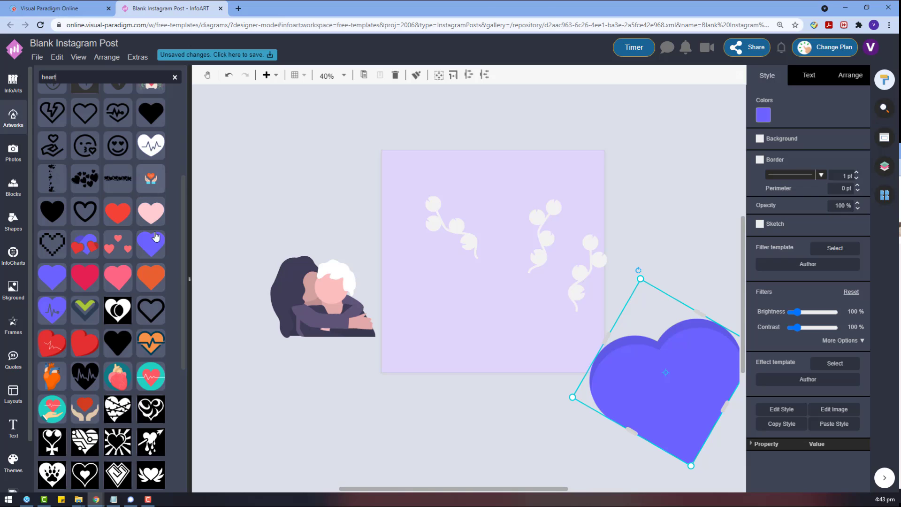
left_click_drag(327, 339, 385, 357)
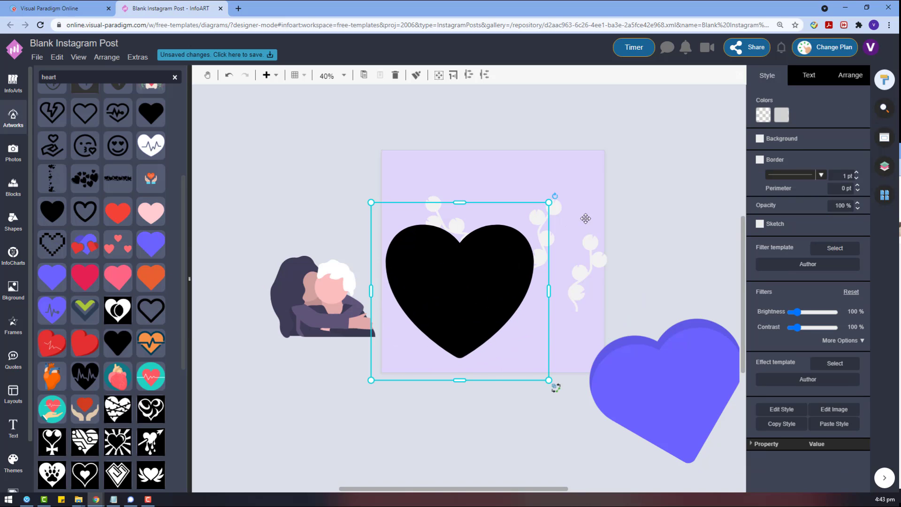
left_click_drag(117, 277, 519, 215)
left_click(450, 297)
key("Delete")
Shrink the pink heart and centre it on the page, moving the purple heart farther below the page
left_click(329, 377)
left_click_drag(458, 276, 515, 253)
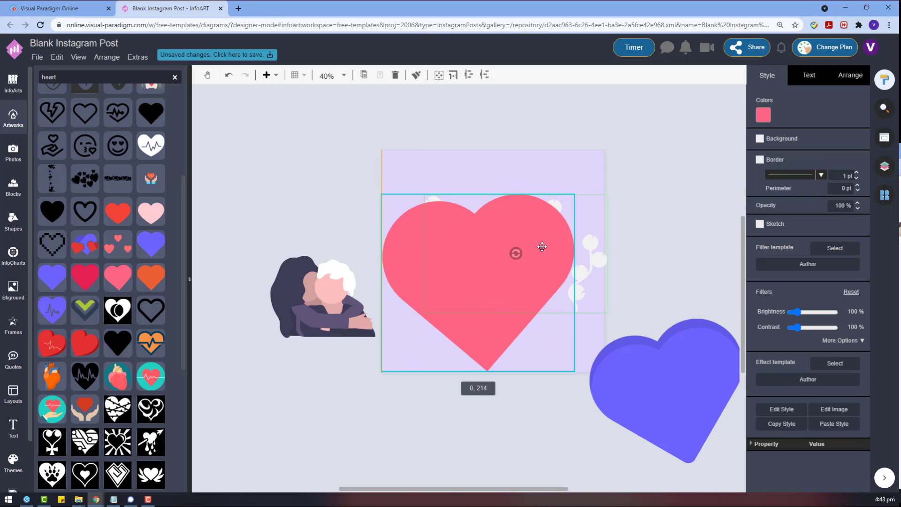
left_click_drag(576, 193, 538, 227)
left_click(609, 340)
left_click_drag(613, 350, 616, 392)
left_click_drag(473, 268, 501, 238)
Recolour the pink heart to light purple #d9c8ff
left_click(763, 115)
left_click(789, 213)
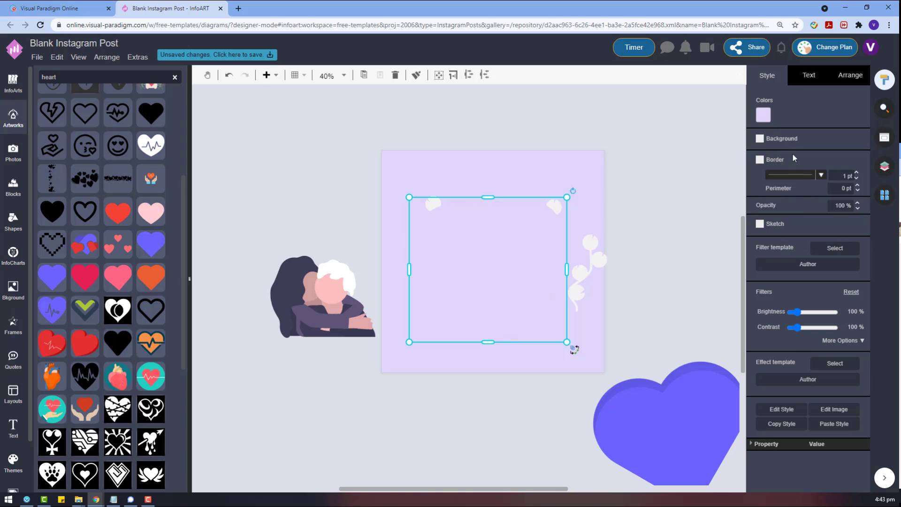
left_click(763, 115)
left_click(795, 230)
left_click(891, 253)
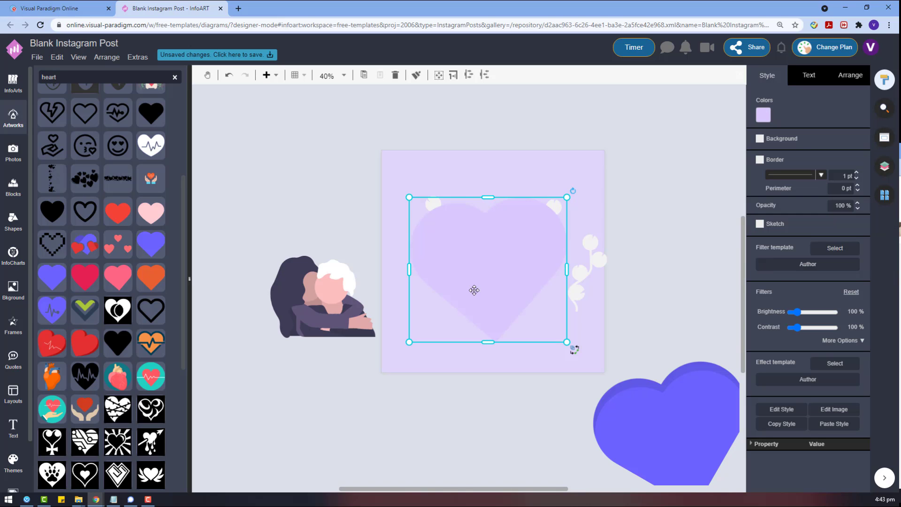
Duplicate the light purple heart outside the page and give the copy a paler purple with 90% opacity
left_click_drag(471, 294, 642, 370)
left_click(763, 115)
left_click(814, 231)
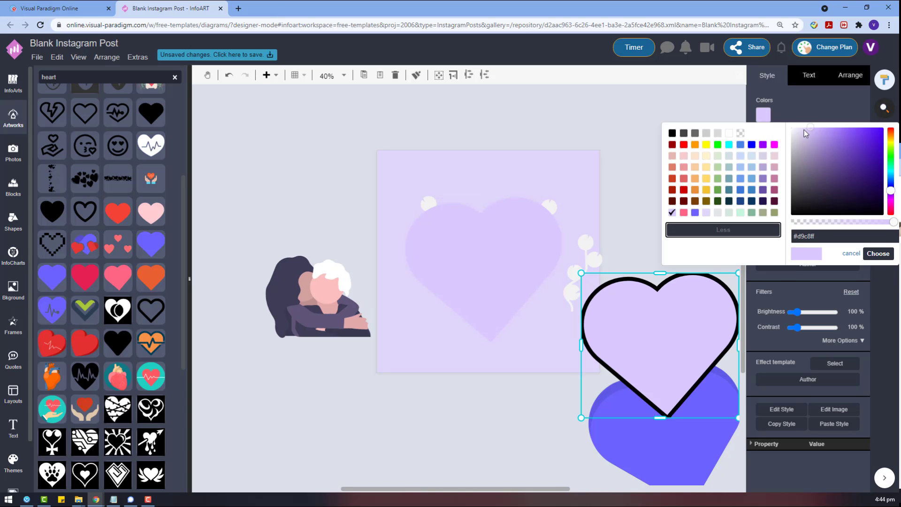
left_click(877, 256)
double_click(841, 205)
type("90")
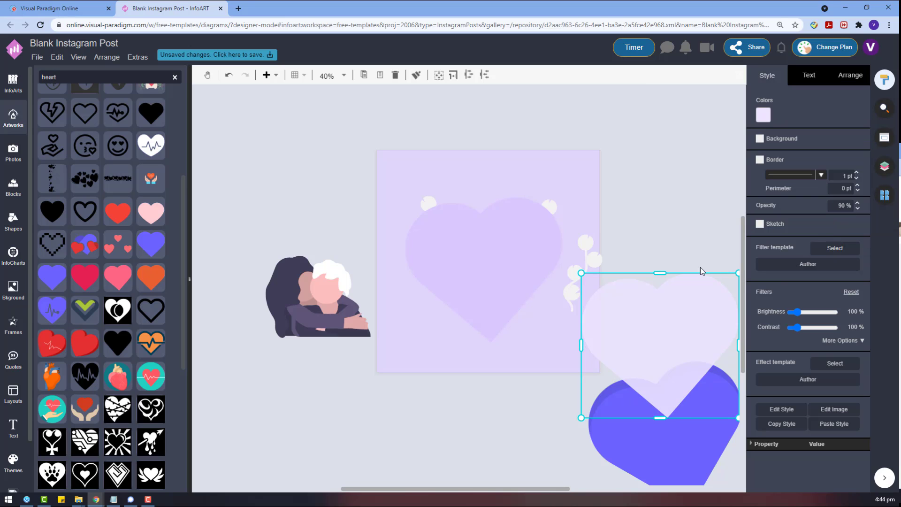
Place the paler heart over the first one, tilted counter-clockwise so the darker heart shows as its shadow
left_click_drag(693, 303, 460, 218)
left_click_drag(508, 177, 493, 167)
left_click_drag(468, 236, 514, 247)
Delete the original vivid purple heart lying outside the page
left_click(655, 269)
left_click(589, 280)
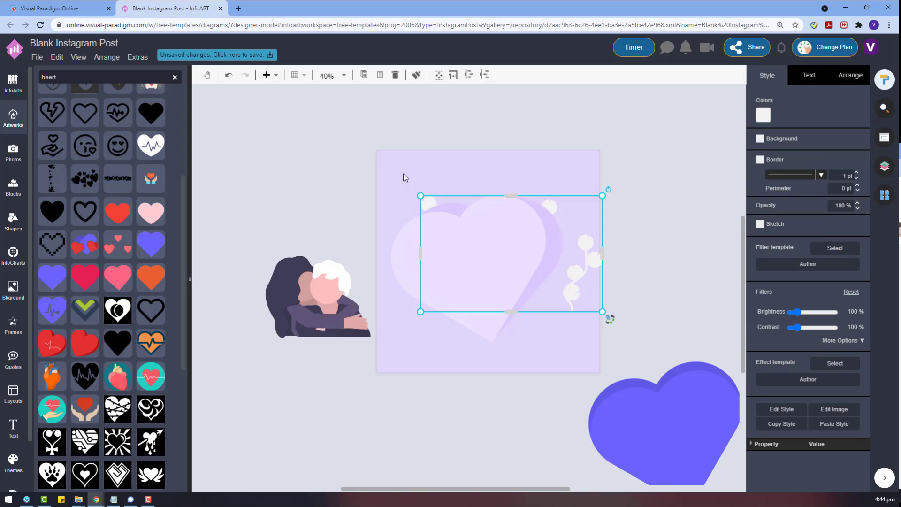
left_click(399, 202)
left_click(434, 201)
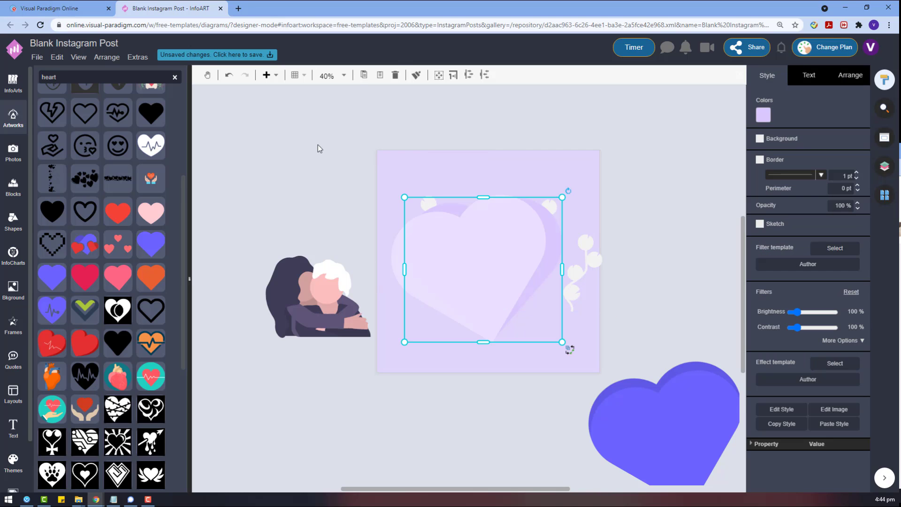
left_click_drag(318, 146, 517, 344)
left_click_drag(645, 356, 433, 344)
key("Delete")
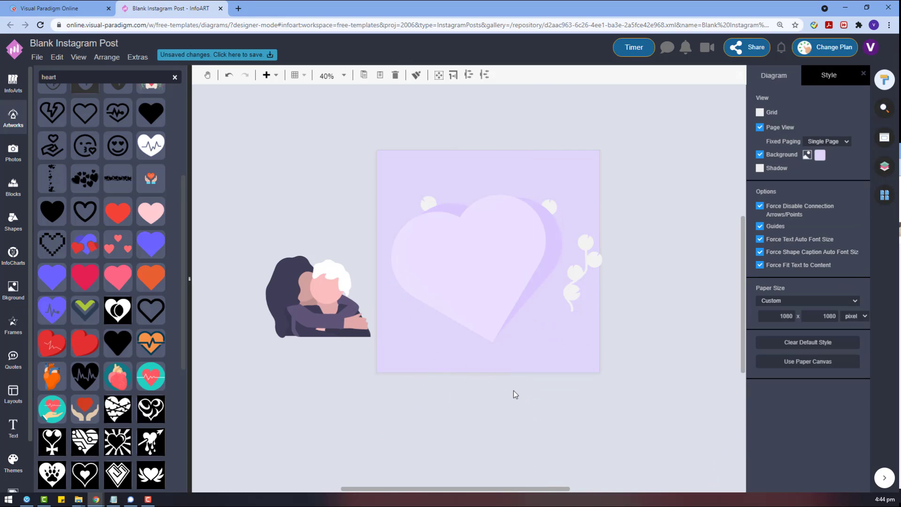
Move both pale hearts down together and group them
left_click(516, 267)
left_click(553, 238, "shift")
left_click_drag(489, 243, 509, 357)
key("ctrl+g")
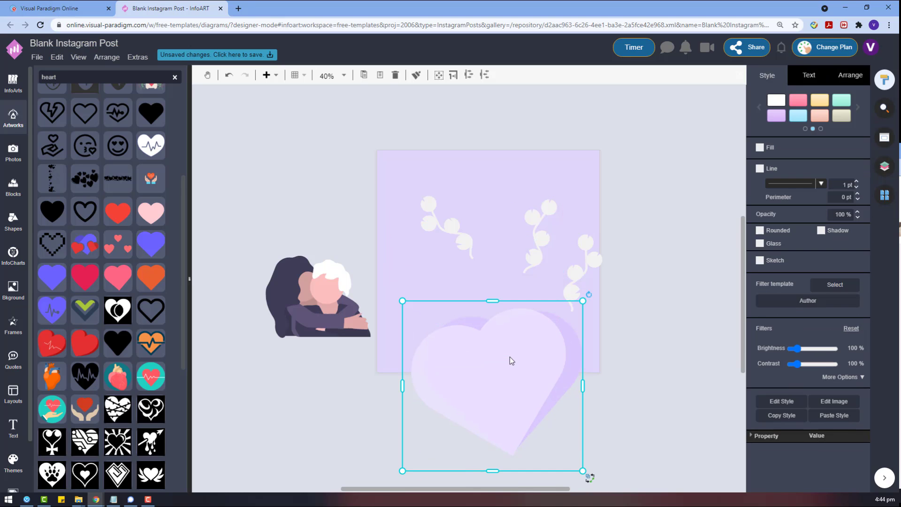
Move the white twigs down to the hearts and shift them all up onto the middle of the page
left_click(589, 246)
left_click_drag(582, 257, 577, 335)
left_click(650, 331)
scroll(624, 382, "down", 2)
left_click_drag(629, 404, 356, 141)
scroll(509, 401, "up", 3)
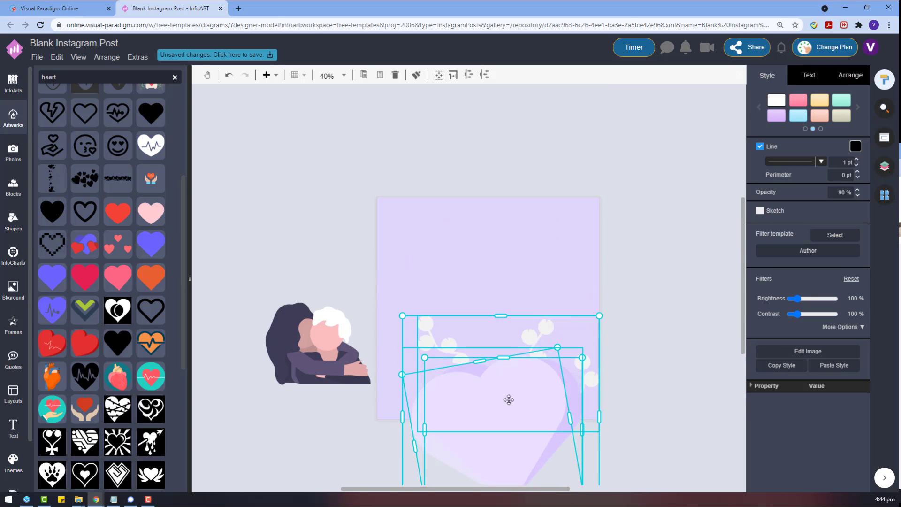
left_click_drag(509, 409, 503, 324)
key("Escape")
Reposition the white twigs so they rise from behind the top edge of the hearts
left_click(580, 272)
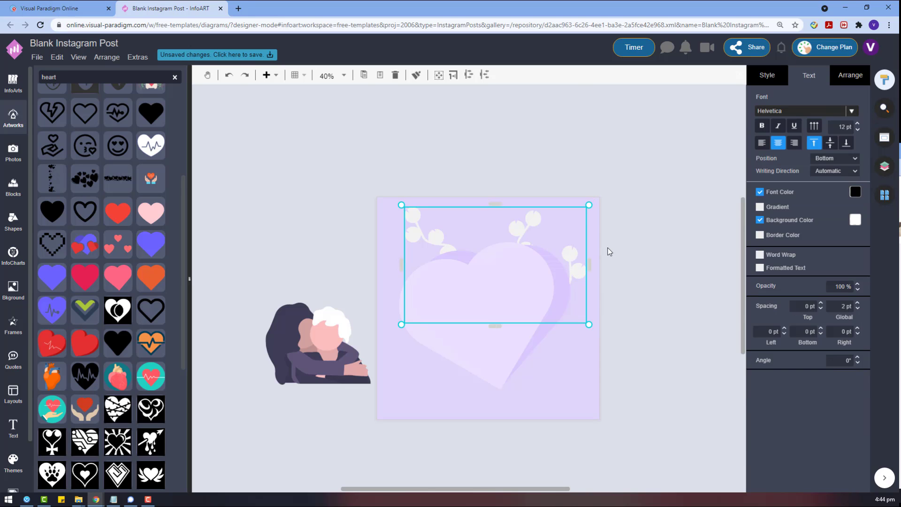
right_click(577, 259)
key("Escape")
mouse_move(577, 258)
left_mouse_down()
mouse_move(575, 181)
mouse_move(567, 255)
mouse_move(584, 274)
left_mouse_up()
left_click(651, 270)
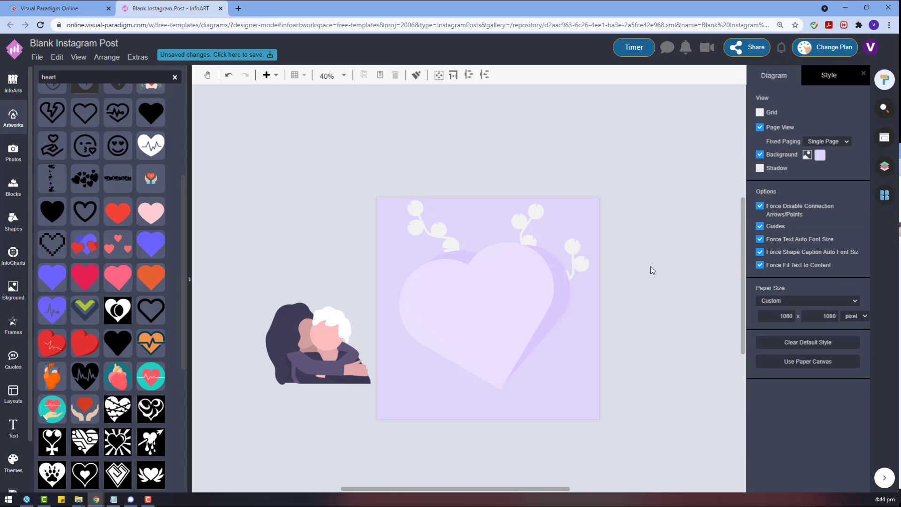
Search the artworks for "ribbon", add the black banner ribbon to the canvas and recolour it white
left_click(66, 79)
type("ribbon")
left_click_drag(84, 143, 450, 213)
left_click(763, 115)
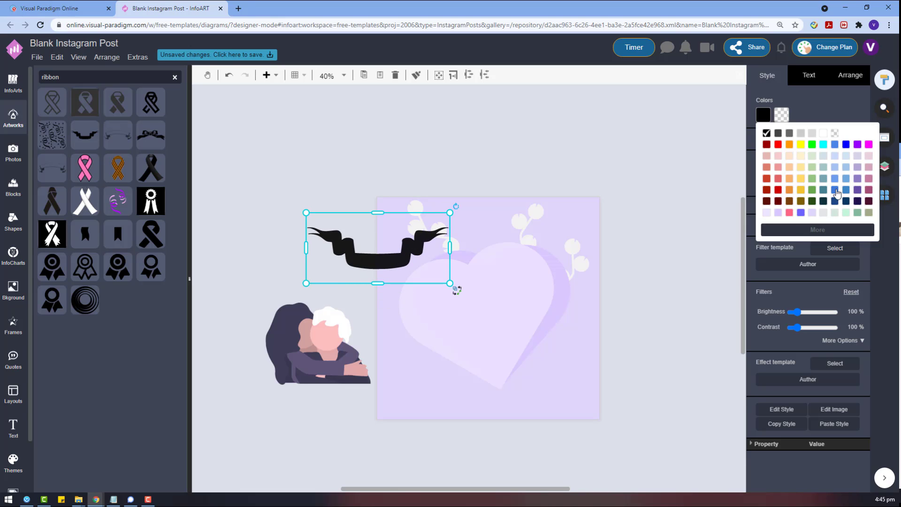
left_click(823, 133)
Move the white ribbon to the page's lower edge and enlarge it to nearly the page width
left_click_drag(404, 253, 487, 382)
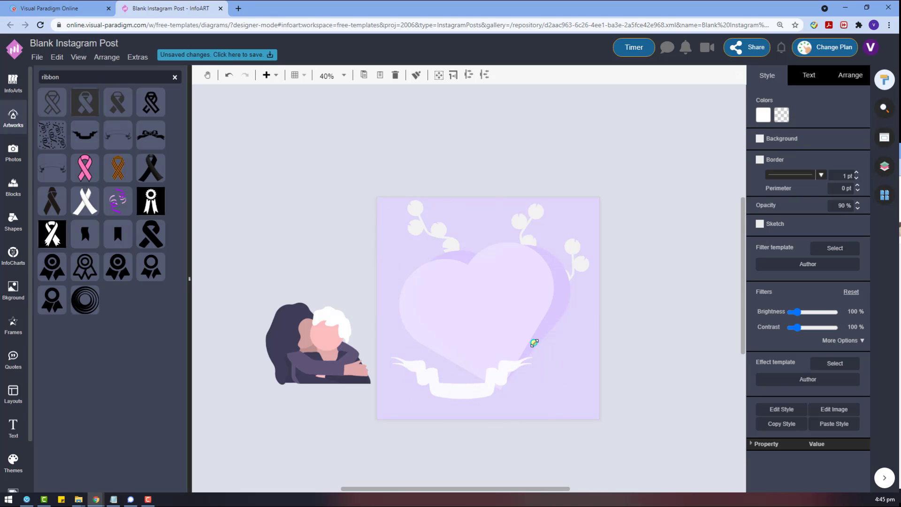
left_click_drag(533, 342, 603, 378)
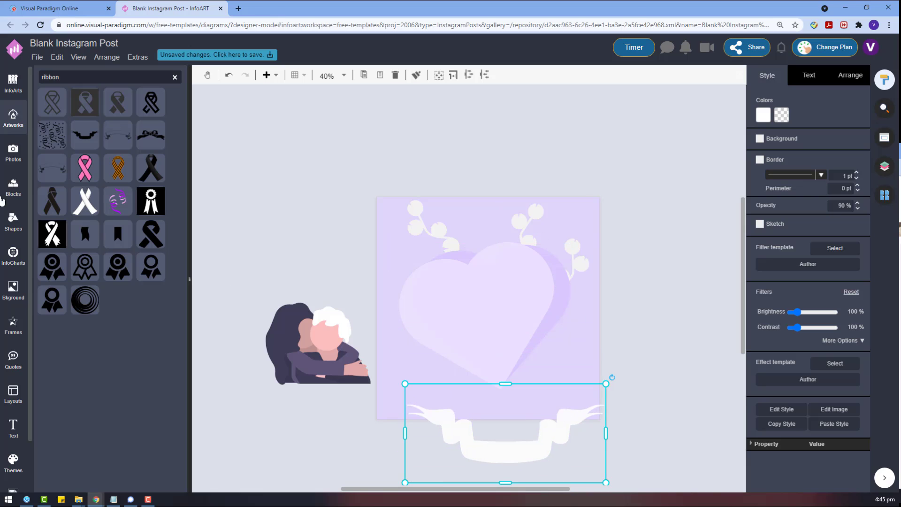
scroll(328, 305, "down", 1)
Move the hugging couple onto the hearts and bring it to the front
left_click_drag(339, 303, 476, 299)
right_click(335, 292)
mouse_move(422, 408)
left_click(544, 402)
right_click(349, 292)
left_click(544, 407)
Move the white ribbon out of the way below the page
left_click(582, 295)
scroll(542, 282, "down", 3)
left_click_drag(542, 275, 456, 379)
scroll(456, 378, "up", 3)
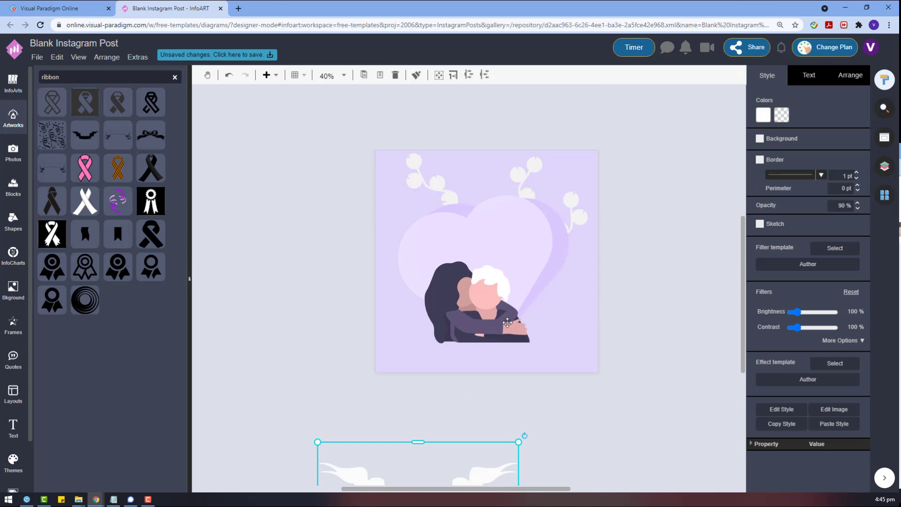
Enlarge the hugging couple and position it in the lower-left part of the page
left_click_drag(515, 340, 486, 362)
left_click_drag(501, 288, 535, 263)
left_click_drag(501, 365, 455, 349)
left_click(581, 420)
left_click(588, 419)
scroll(416, 287, "down", 3)
scroll(449, 234, "up", 3)
left_click_drag(466, 292, 478, 272)
left_click(613, 422)
Add a General rectangle without an outline and place it at the page's lower edge
scroll(2, 345, "down", 2)
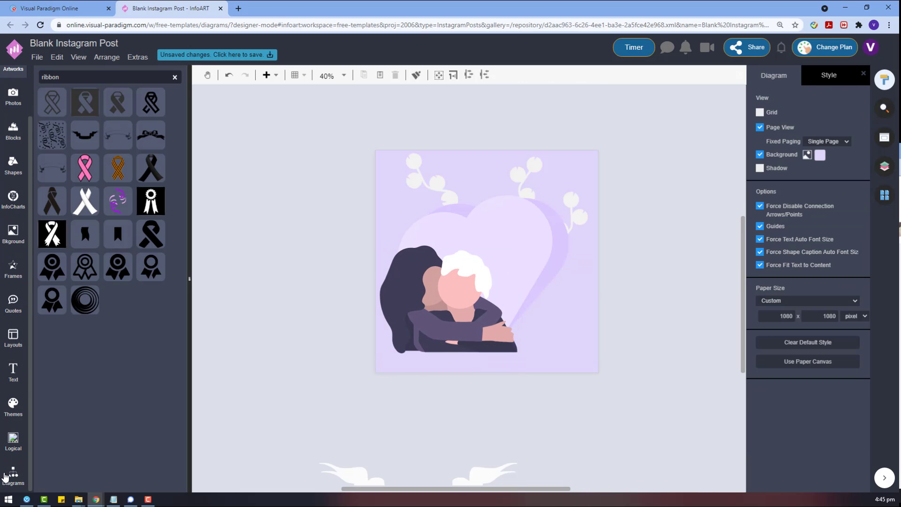
left_click(8, 476)
scroll(52, 246, "down", 8)
left_click(57, 429)
scroll(69, 380, "down", 3)
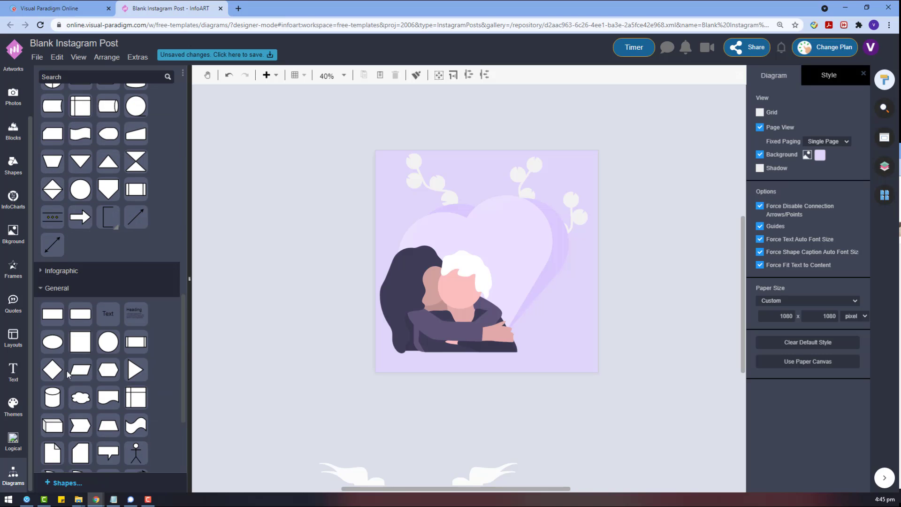
left_click_drag(528, 398, 554, 443)
left_click_drag(535, 431, 378, 382)
left_click(760, 184)
left_click_drag(478, 392, 559, 350)
Fill the rectangle with vivid purple after trying a light purple
left_click(855, 147)
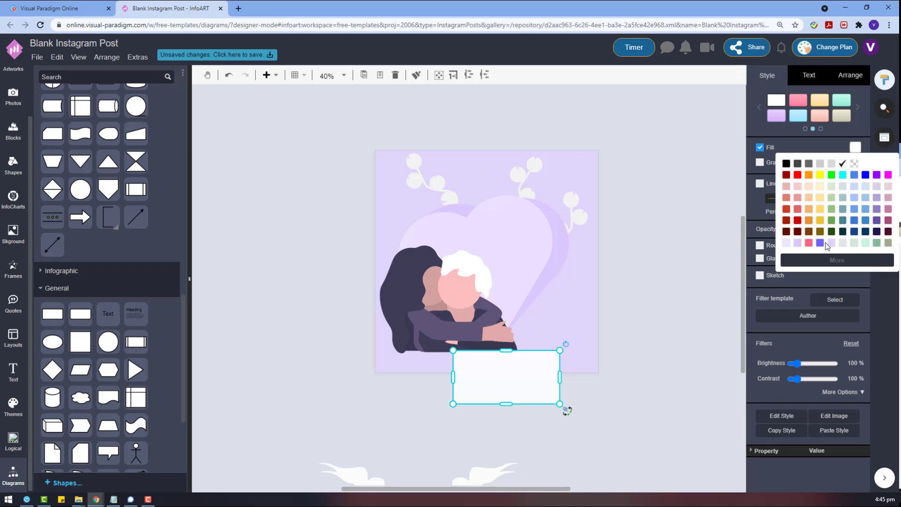
left_click(798, 243)
left_click(855, 148)
left_click(820, 243)
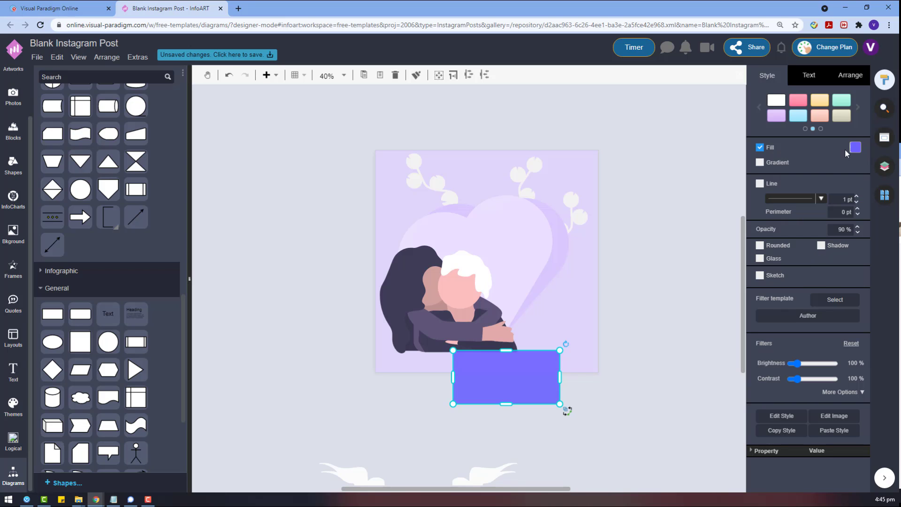
Recolour the muted purple sleeves of the hugging couple blue
left_click(479, 279)
left_click(772, 116)
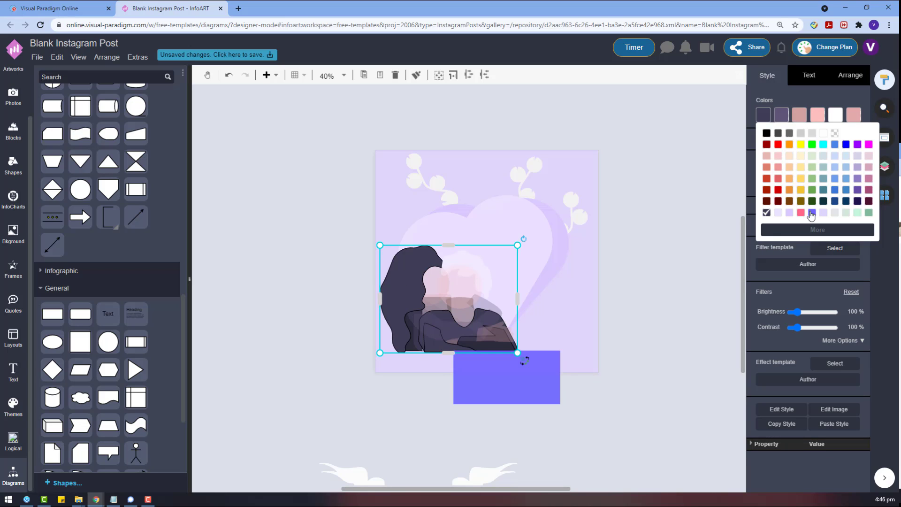
left_click(835, 191)
key("ctrl+z")
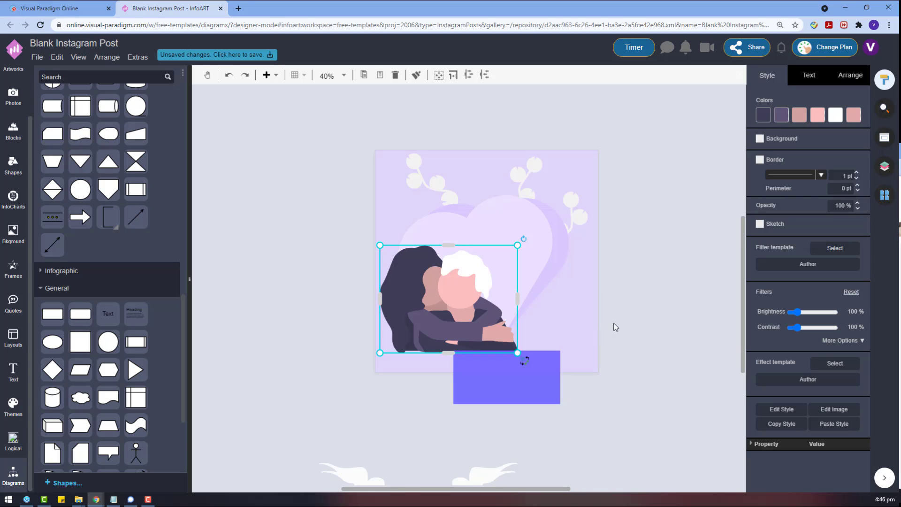
left_click(782, 114)
left_click(834, 191)
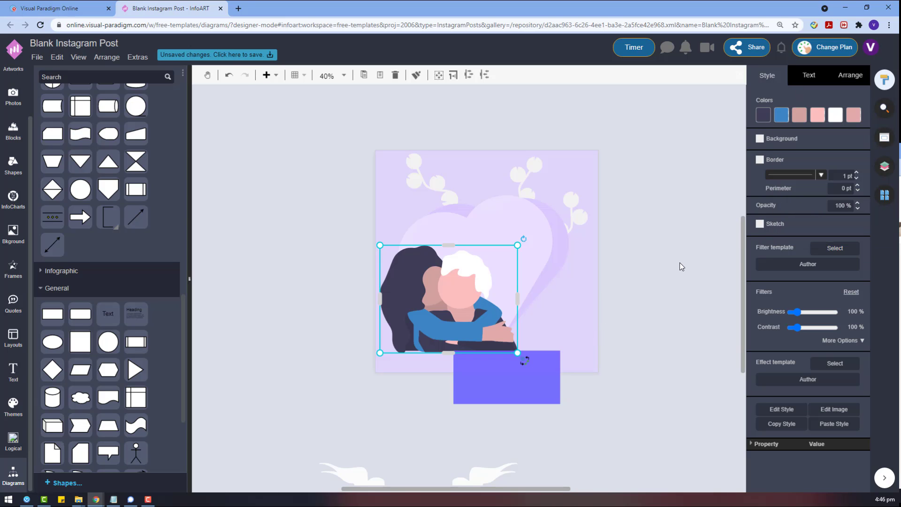
Move the rectangle to the page's lower-left corner and fill it with light purple
left_click_drag(539, 378, 459, 347)
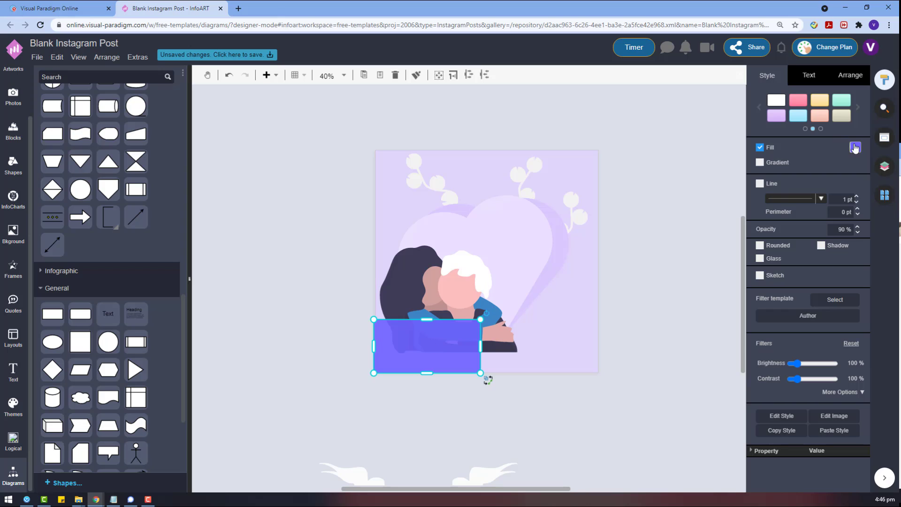
left_click(854, 149)
left_click(820, 243)
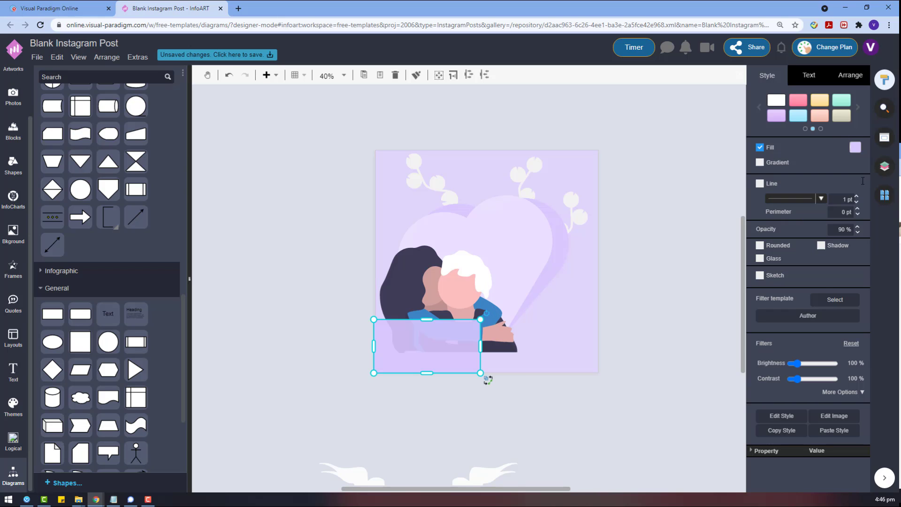
left_click(856, 148)
Stretch the rectangle into a thin strip along the full width of the page's bottom edge and fill it white
left_click_drag(484, 357, 599, 347)
left_click(855, 149)
left_click(843, 164)
left_click_drag(486, 320, 486, 348)
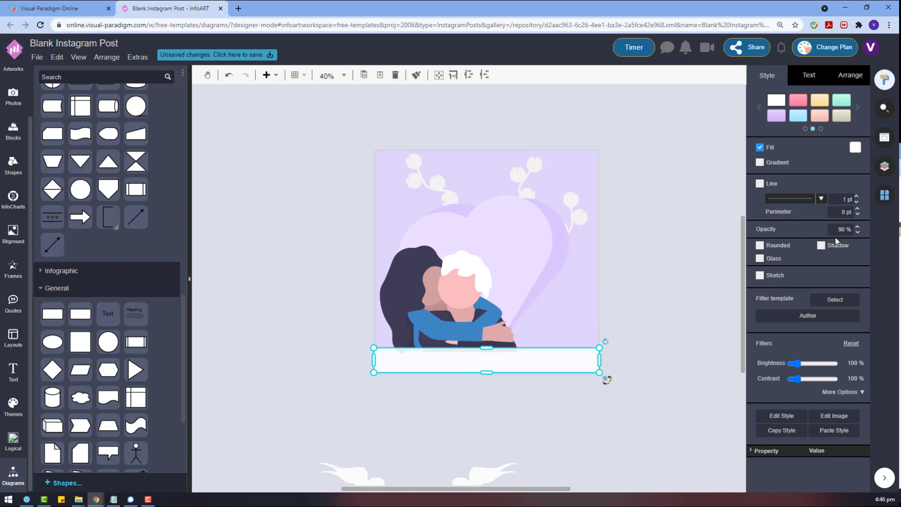
Duplicate the white strip, fill the copy light purple and move it to the empty canvas below the page
left_click(496, 451)
left_click(493, 362)
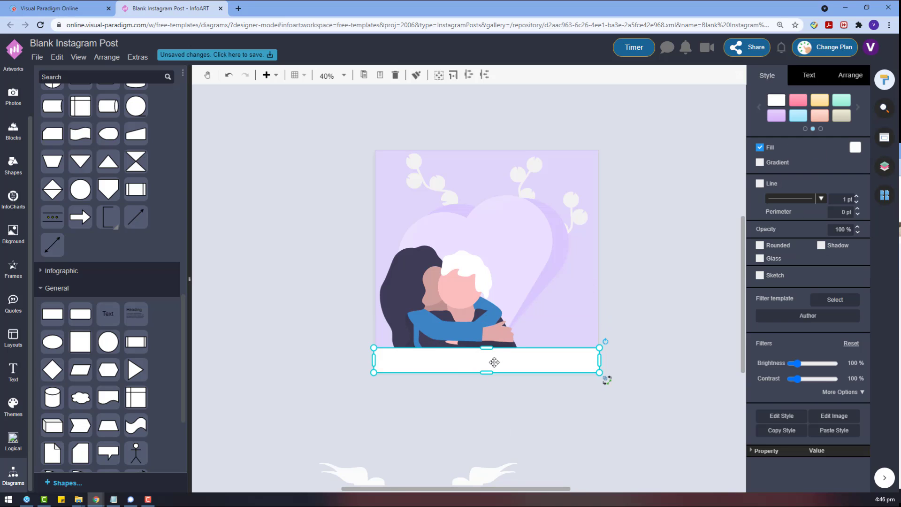
key("ctrl+c")
key("ctrl+v")
left_click(855, 148)
left_click(824, 246)
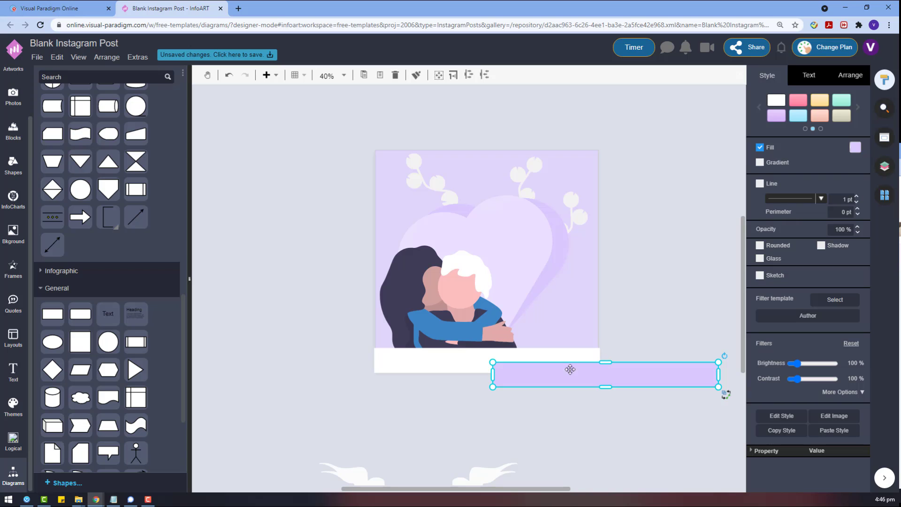
left_click_drag(569, 368, 551, 414)
Nudge the hugging couple upward and extend the white strip's upper edge slightly higher
left_click(445, 295)
left_click(488, 359)
left_click_drag(487, 348, 487, 342)
Place the light purple strip along the page's bottom edge as a thin band and align it with the white strip
left_click(584, 409)
mouse_move(585, 409)
left_mouse_down()
mouse_move(584, 426)
mouse_move(539, 371)
mouse_move(524, 371)
left_mouse_up()
left_click(580, 406)
left_click(513, 368)
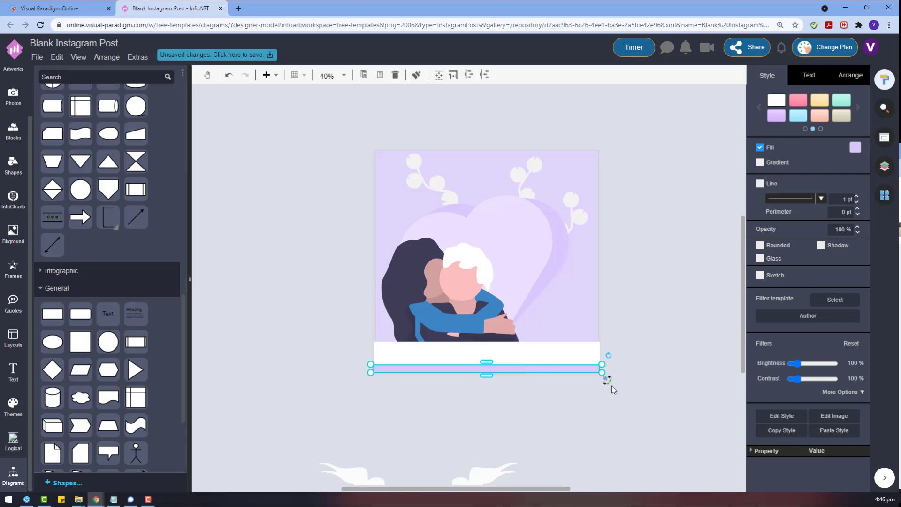
left_click_drag(629, 390, 342, 323)
left_click(850, 75)
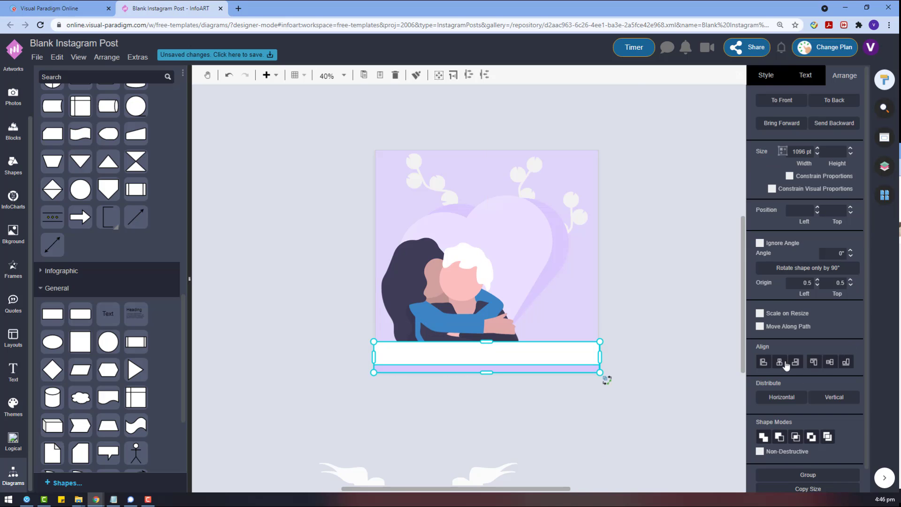
Delete the leftover white wing shapes from the canvas below the page
left_click(557, 394)
scroll(561, 418, "down", 2)
left_click(475, 396)
key("Delete")
scroll(514, 369, "up", 1)
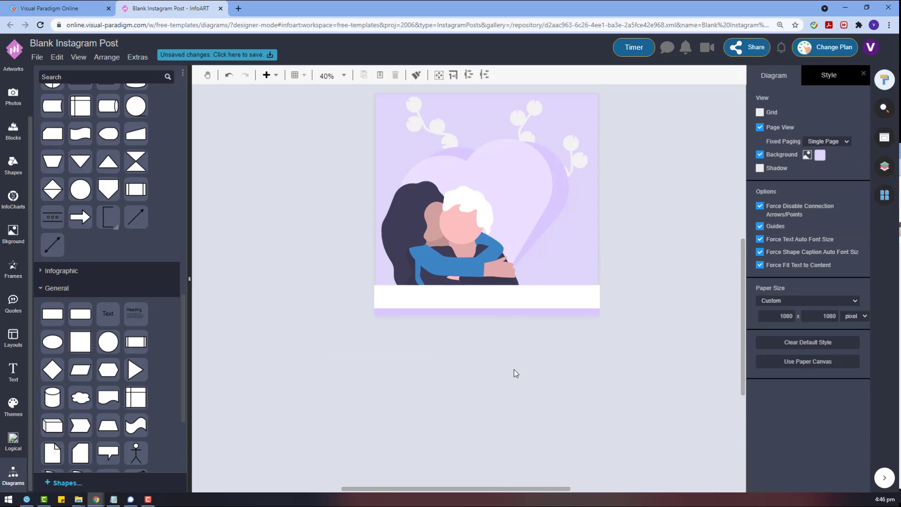
Try recolouring the couple's dark hair and clothing a grey-blue shade and undo the change
scroll(529, 241, "up", 1)
left_click(498, 244)
left_click(767, 75)
left_click(763, 114)
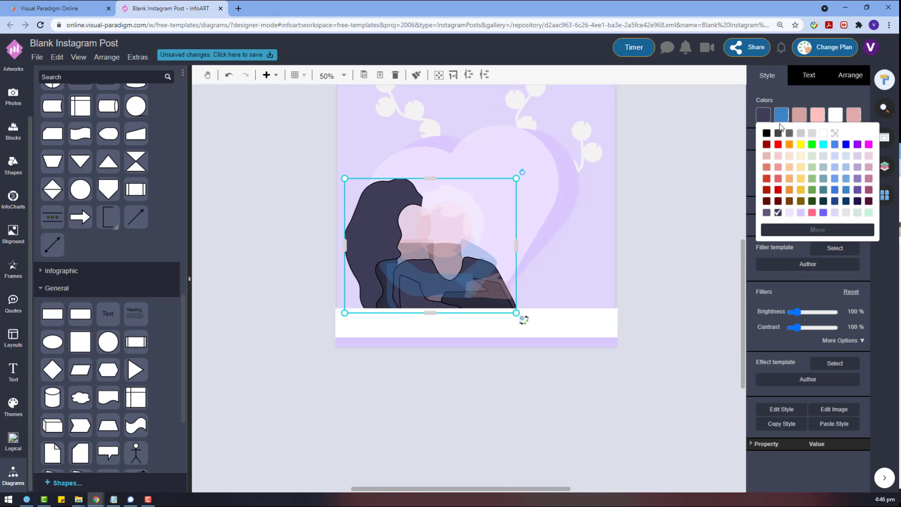
left_click(817, 230)
left_click_drag(891, 186, 891, 177)
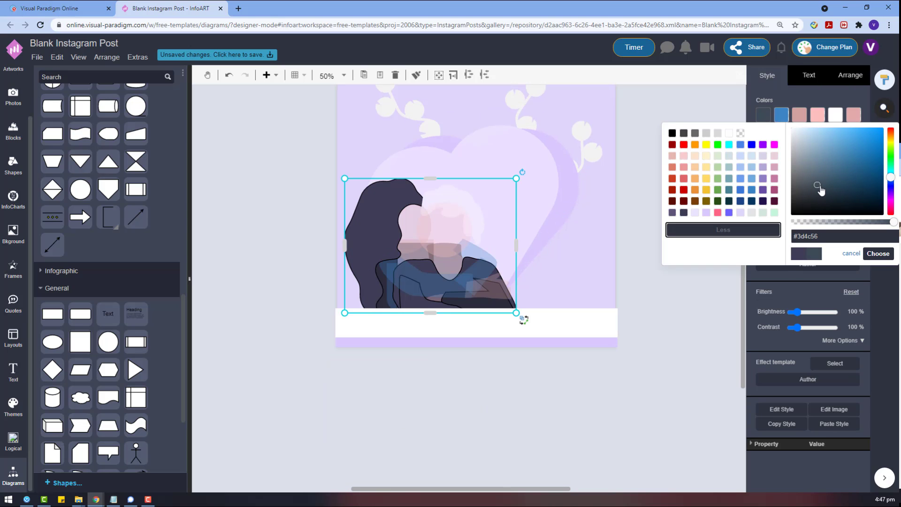
left_click(883, 257)
key("ctrl+z")
left_click(546, 390)
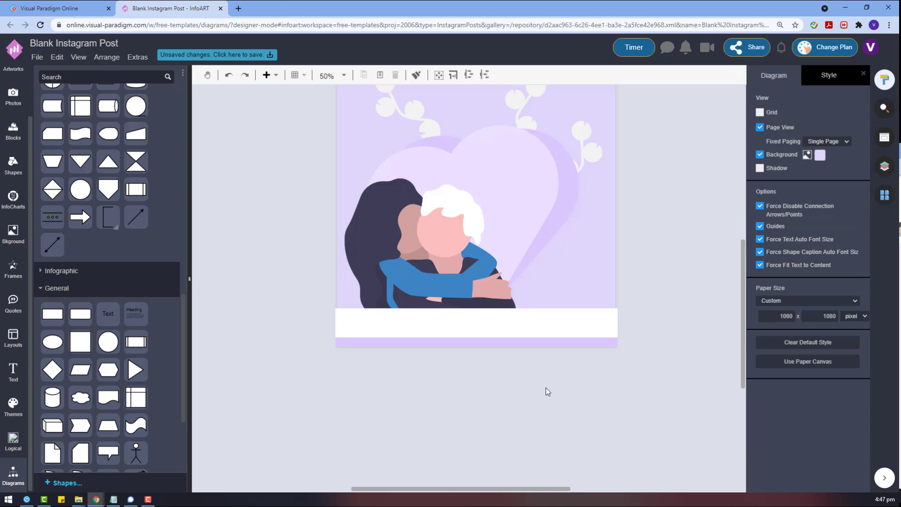
Scale the hugging couple down slightly, keeping its lower edge at the white strip
scroll(440, 254, "up", 2)
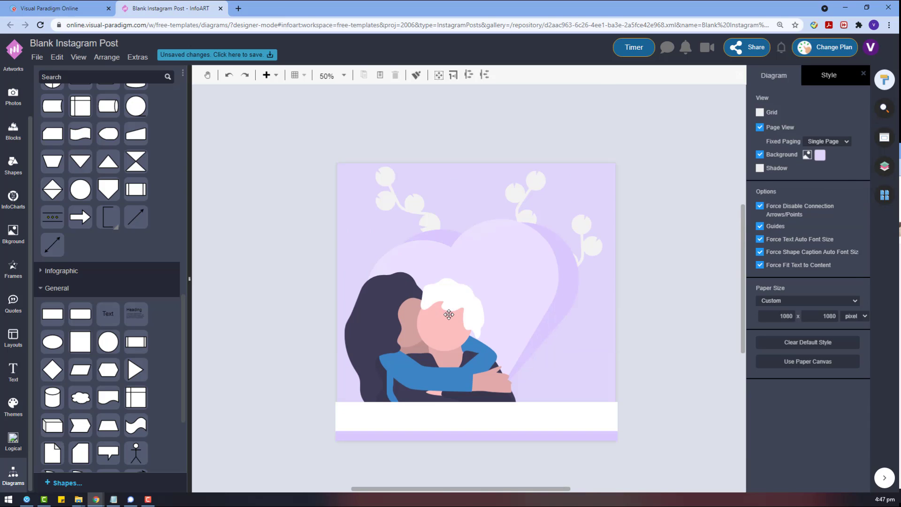
left_click(362, 280)
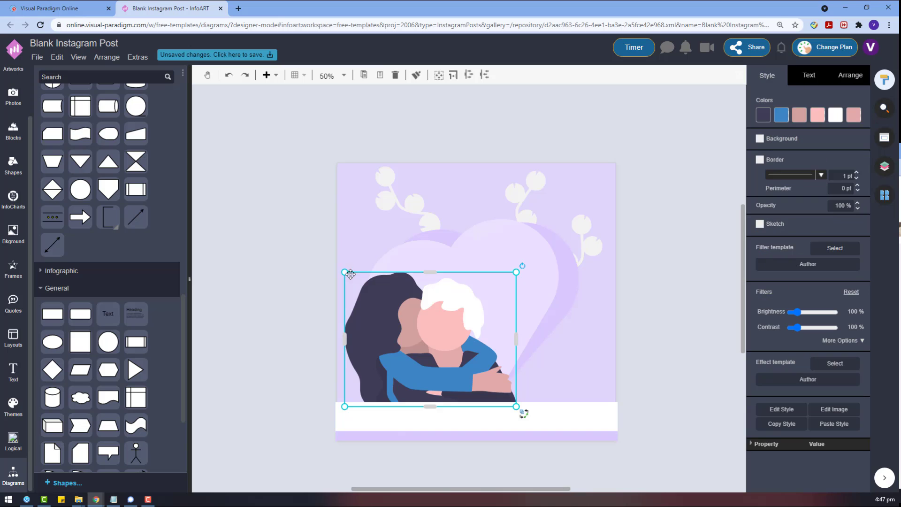
left_click_drag(350, 274, 370, 286)
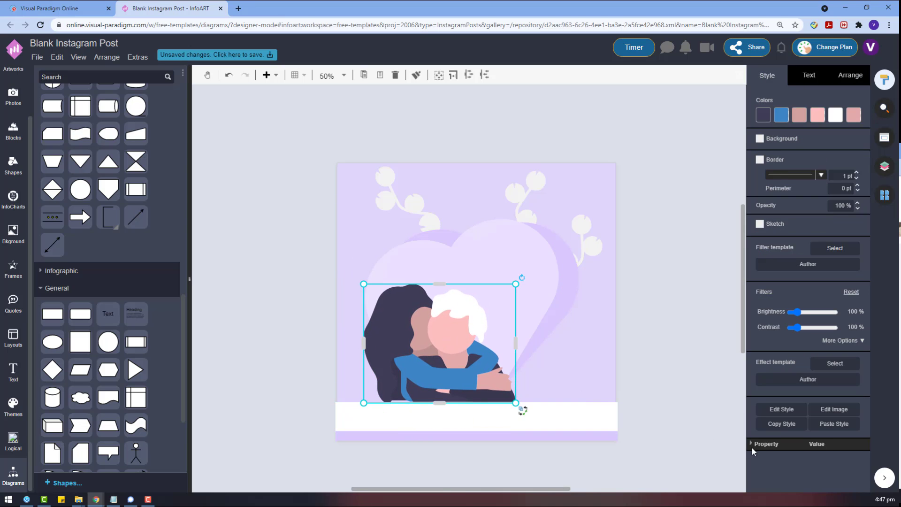
left_click(753, 446)
Trim the right edge of both the white and light purple strips to the page's right edge
left_click(499, 410)
scroll(474, 434, "down", 3)
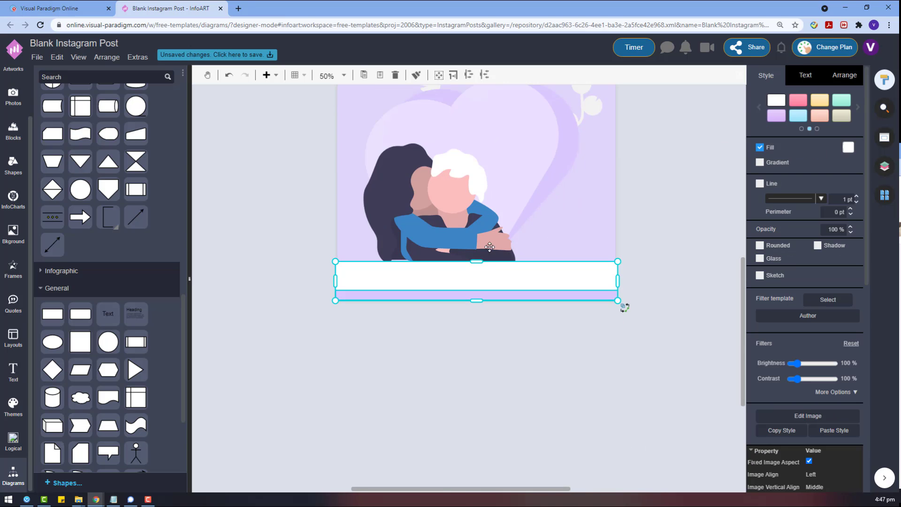
scroll(388, 225, "up", 5)
left_click(322, 266)
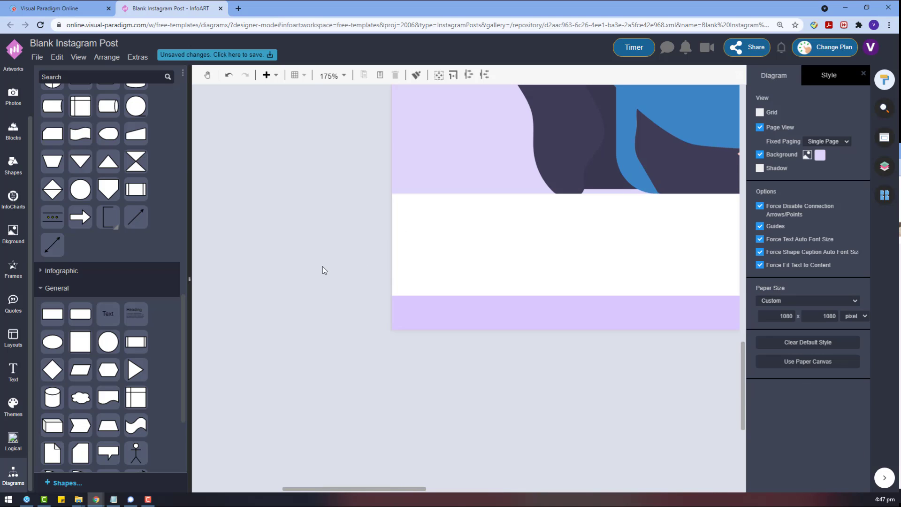
scroll(322, 267, "down", 5)
scroll(648, 290, "up", 3)
left_click(668, 309)
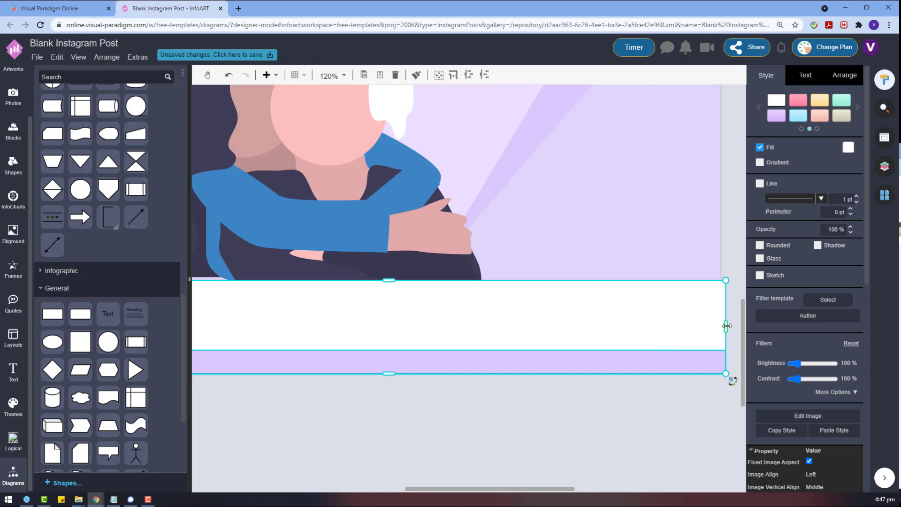
left_click_drag(726, 326, 719, 329)
left_click(694, 399)
left_click(692, 358)
left_click(661, 393)
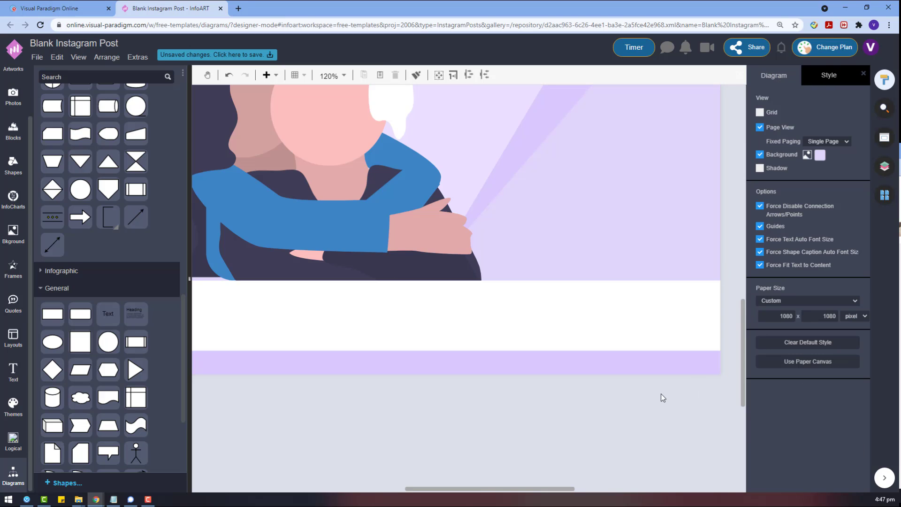
Make the hugging couple slightly smaller and position it on the white strip's upper edge
scroll(659, 393, "down", 8)
scroll(622, 376, "up", 3)
left_click(541, 288)
mouse_move(580, 256)
left_mouse_down()
mouse_move(570, 265)
mouse_move(578, 262)
left_mouse_up()
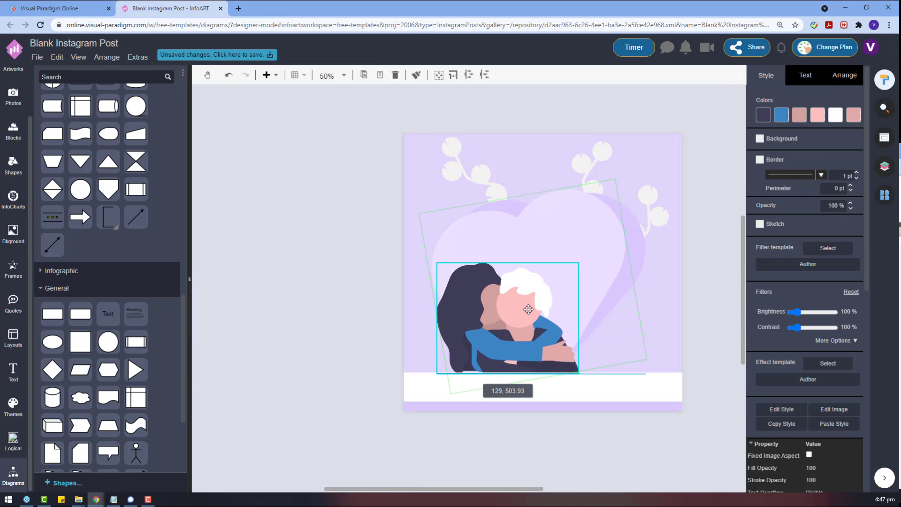
left_click(638, 435)
Stretch both strips slightly upward together and move the hugging couple up to rest on their new upper edge
left_click(585, 386)
left_click(534, 404, "shift")
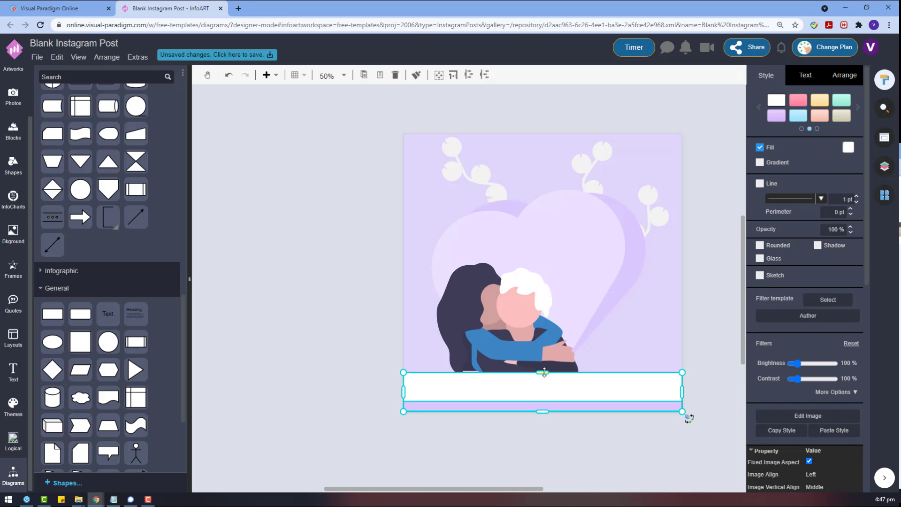
left_click_drag(542, 373, 546, 363)
left_click_drag(507, 313, 505, 303)
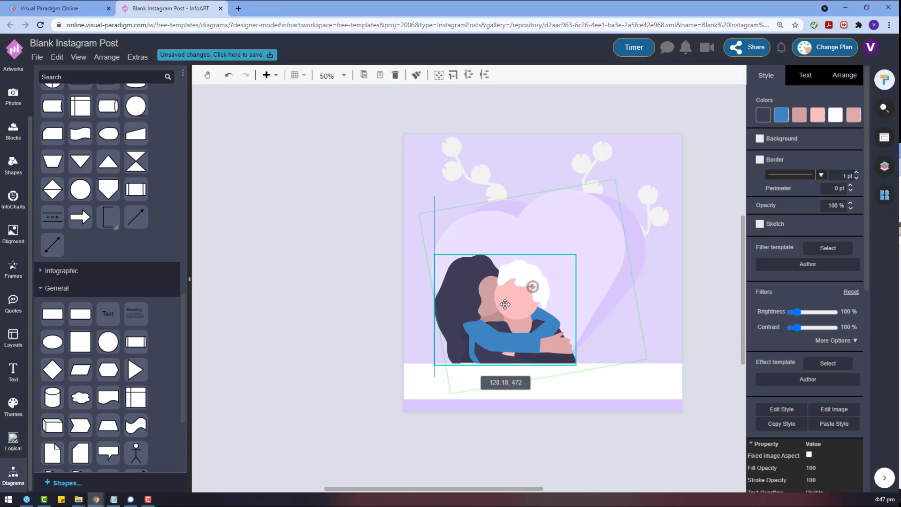
left_click(547, 416)
scroll(503, 358, "up", 5)
left_click_drag(472, 327, 472, 332)
scroll(510, 371, "down", 7)
scroll(605, 385, "up", 2)
Bring the white and light purple strips to the front, over the base of the couple
left_click_drag(675, 433, 307, 340)
right_click(539, 385)
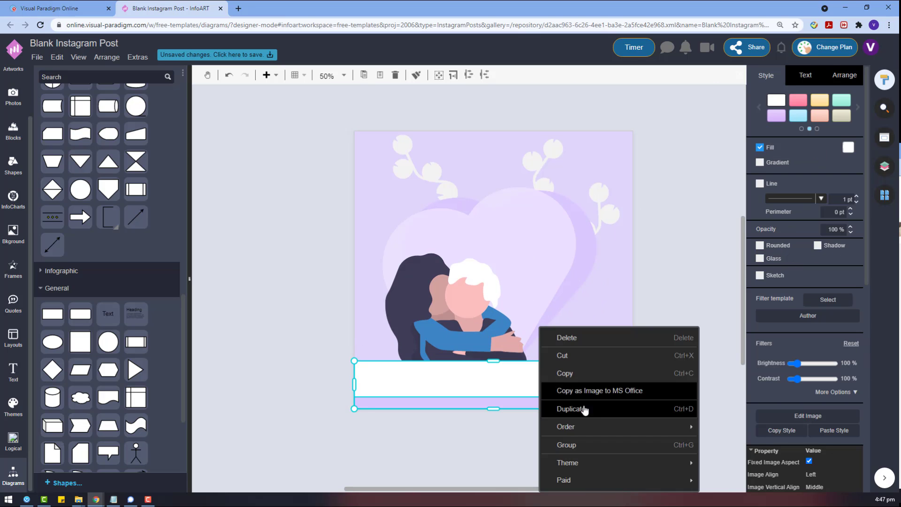
mouse_move(610, 426)
left_click(716, 426)
left_click(669, 289)
Add a text box below the page containing the quote "Grandparents hold our tiny hands for just a little while, but our hearts forever.”"
double_click(388, 441)
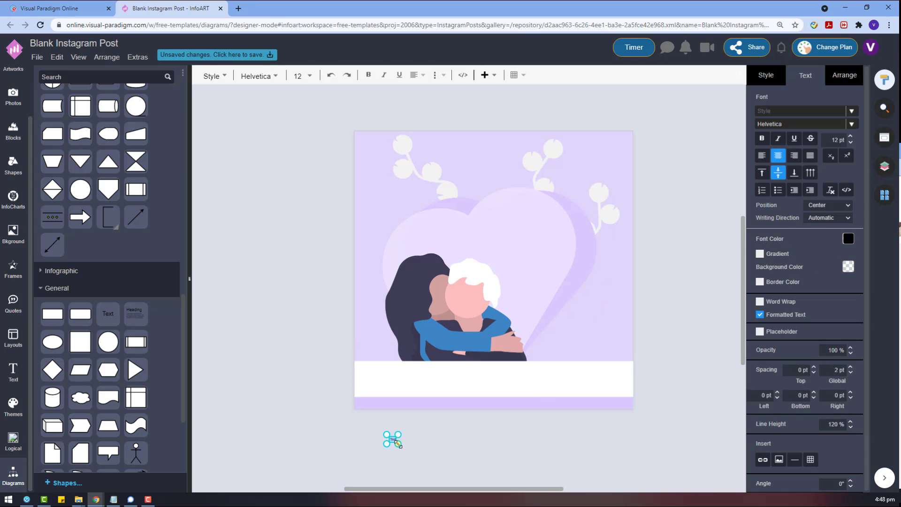
left_click(792, 73)
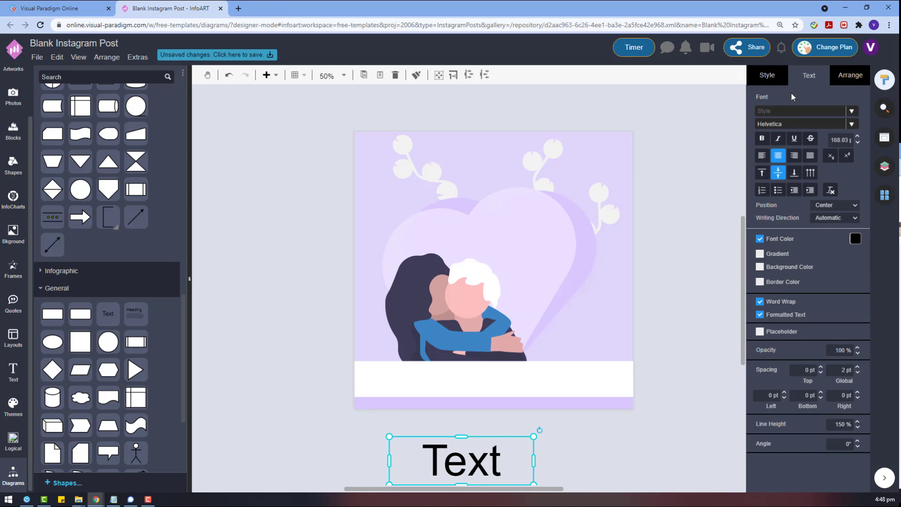
double_click(497, 453)
scroll(474, 328, "down", 3)
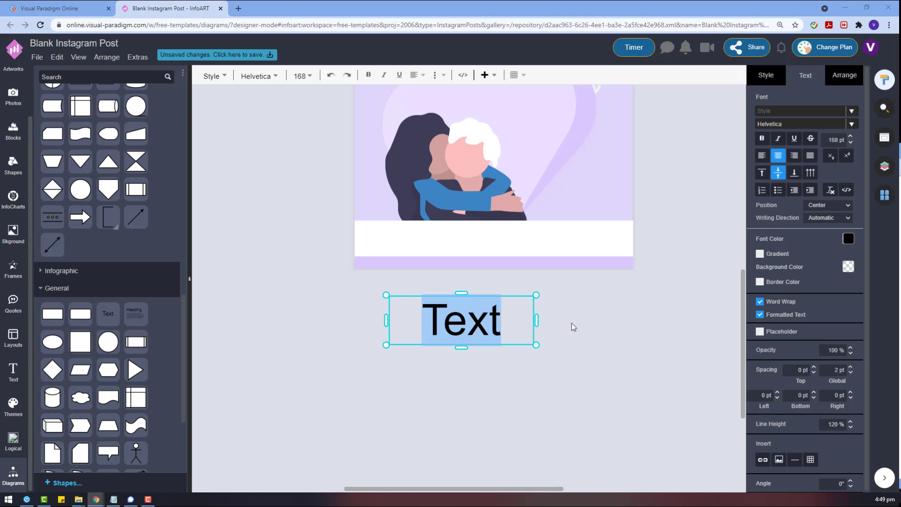
key("ctrl+v")
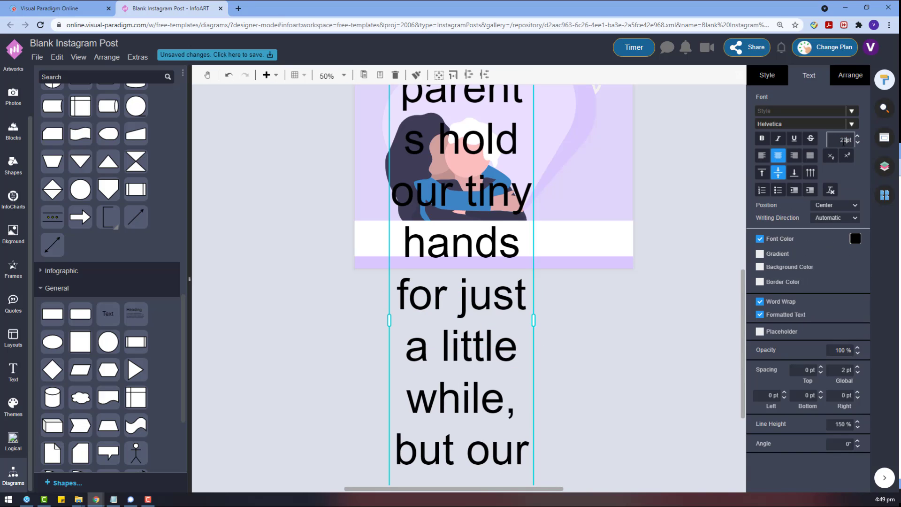
Reduce the quote's font size to fit two short lines and move it onto the white strip
key("Return")
left_click_drag(494, 322, 526, 241)
triple_click(857, 135)
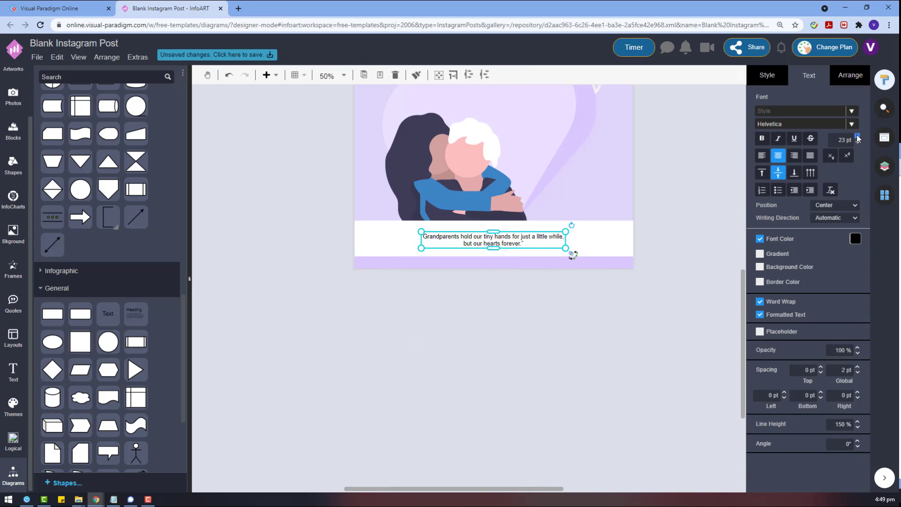
double_click(857, 135)
double_click(857, 135)
double_click(857, 136)
Scale the quote text up to about 40 pt so it spans more of the white strip
left_click(538, 323)
scroll(538, 323, "up", 2)
left_click(539, 328)
left_click_drag(566, 323, 619, 318)
Try the Dancing Script and Annie Use Your Telescope fonts on the quote
left_click(819, 125)
scroll(746, 141, "down", 5)
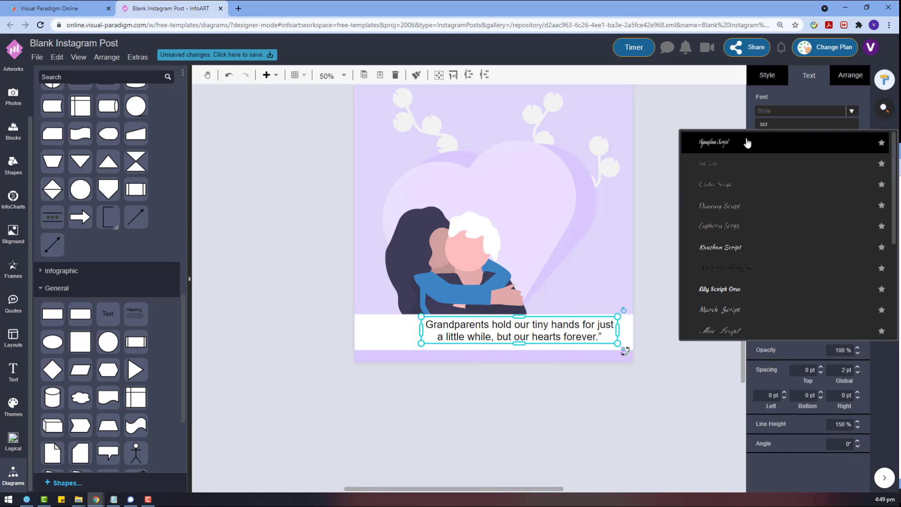
left_click(733, 203)
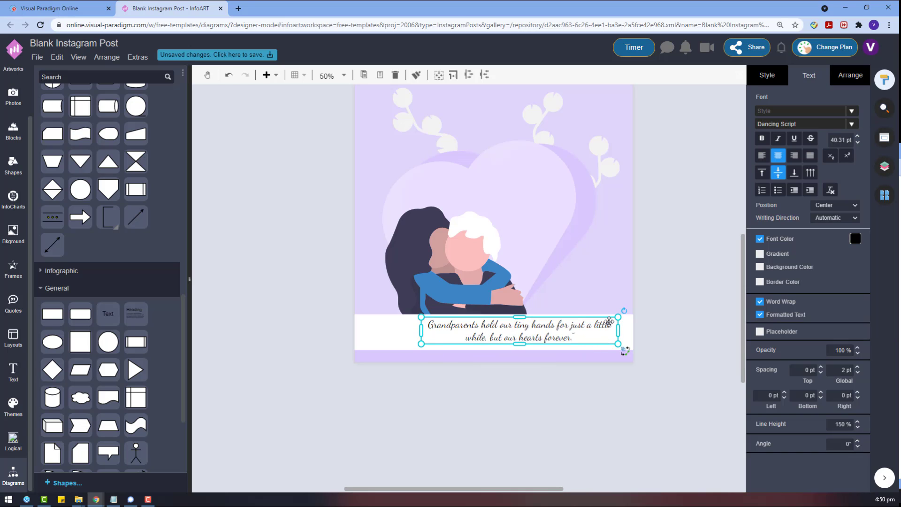
left_click(818, 125)
type("sc")
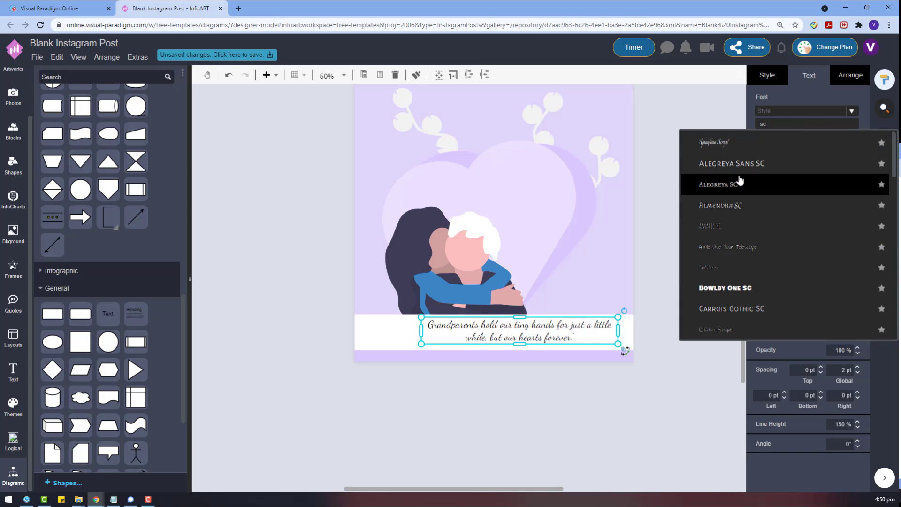
left_click(768, 247)
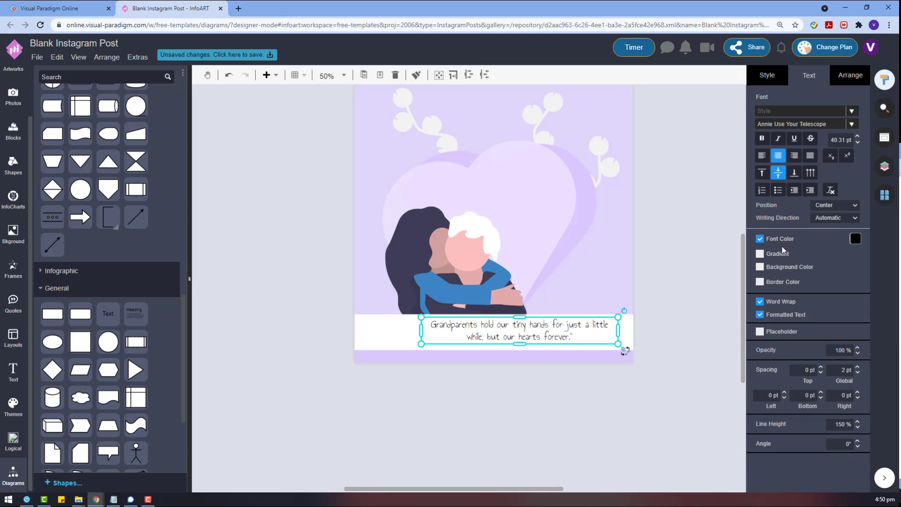
Colour the quote text light purple and widen its text box beyond the page's left edge
left_click(855, 239)
left_click(831, 334)
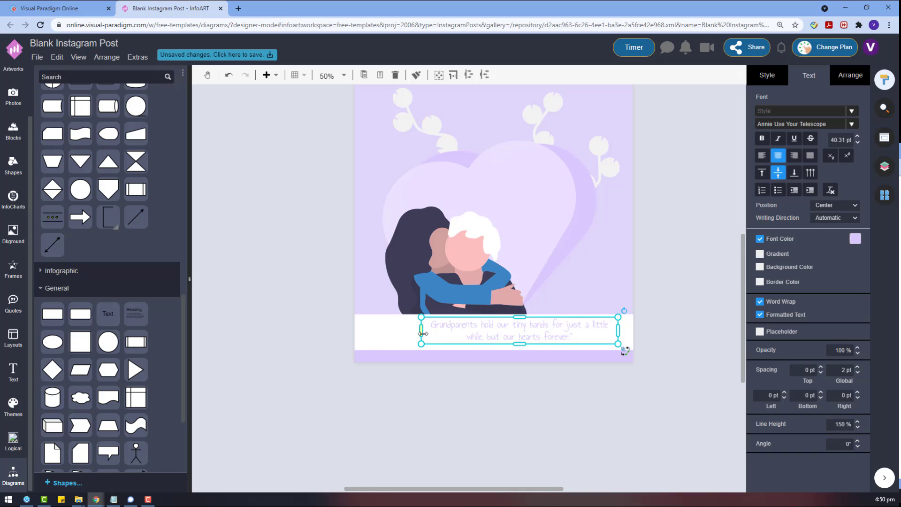
left_click_drag(421, 334, 316, 334)
Remove the closing quotation mark from the quote and shift the text box right to the page's left edge
double_click(590, 329)
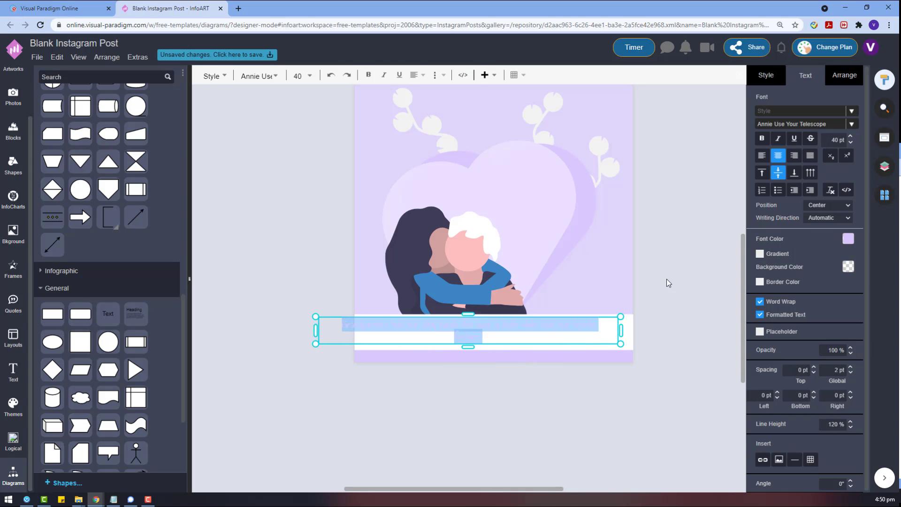
left_click(667, 279)
left_click(460, 473)
left_click_drag(526, 332, 563, 333)
Set the quote's font to Amatic SC and narrow its text box to fit within the page width
left_click(813, 125)
type("ama")
left_click(770, 184)
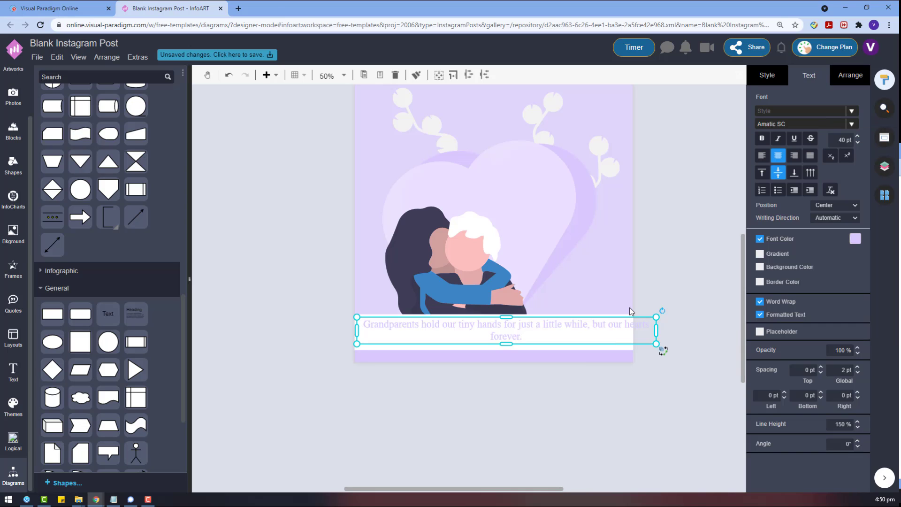
left_click_drag(656, 330, 624, 330)
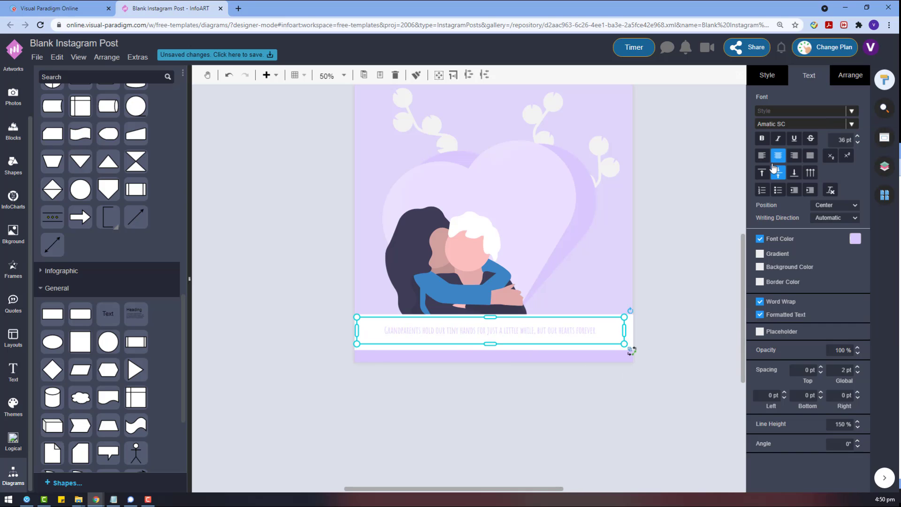
Set the quote's font size to 45 pt and replace its text with "the best grandma in the world"
left_click(858, 136)
left_click(858, 137)
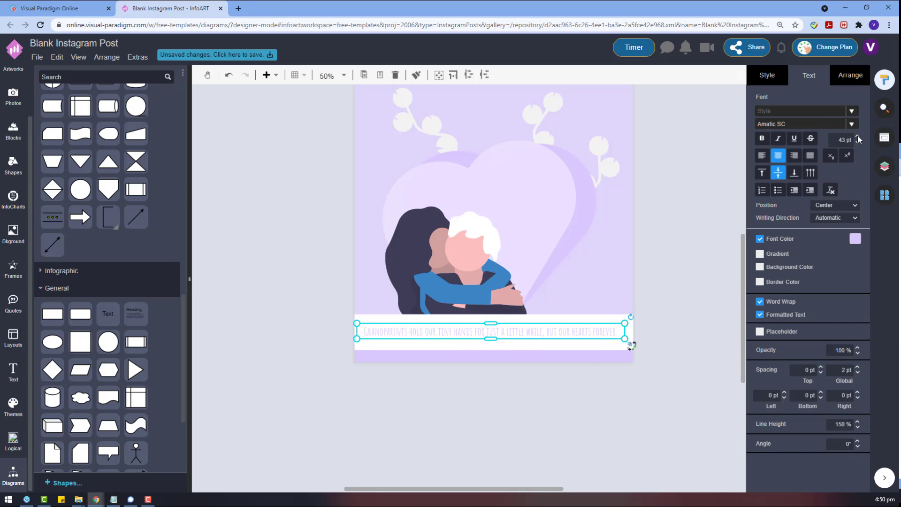
left_click(576, 401)
left_click(503, 334)
key("Escape")
left_click(554, 328)
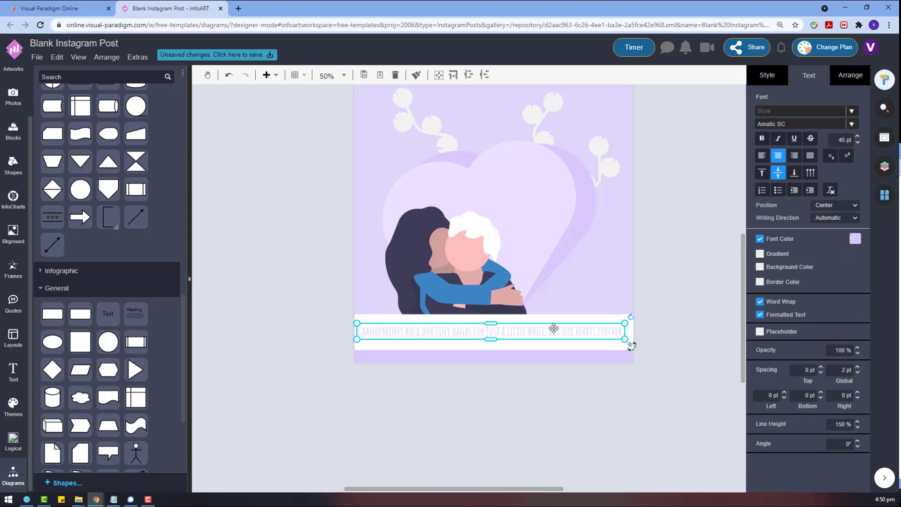
double_click(434, 327)
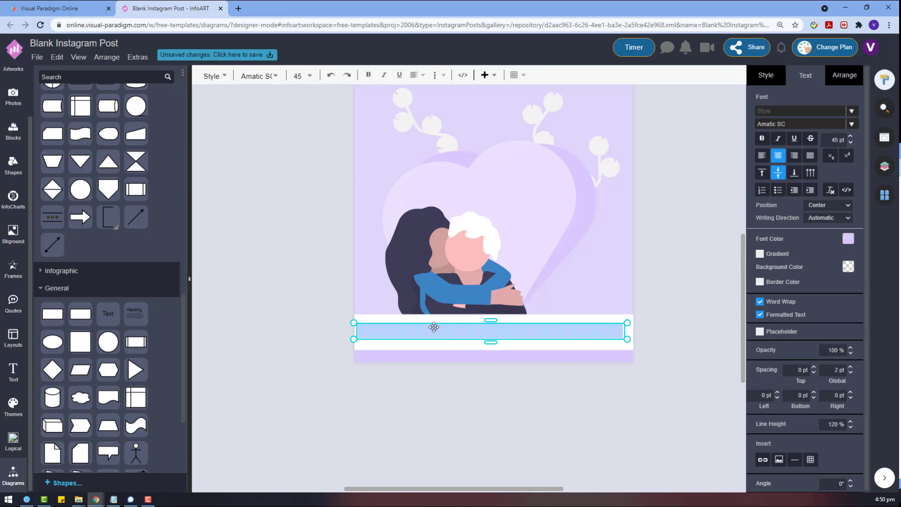
type("THE BEST GRANDMA IN THE WORLD")
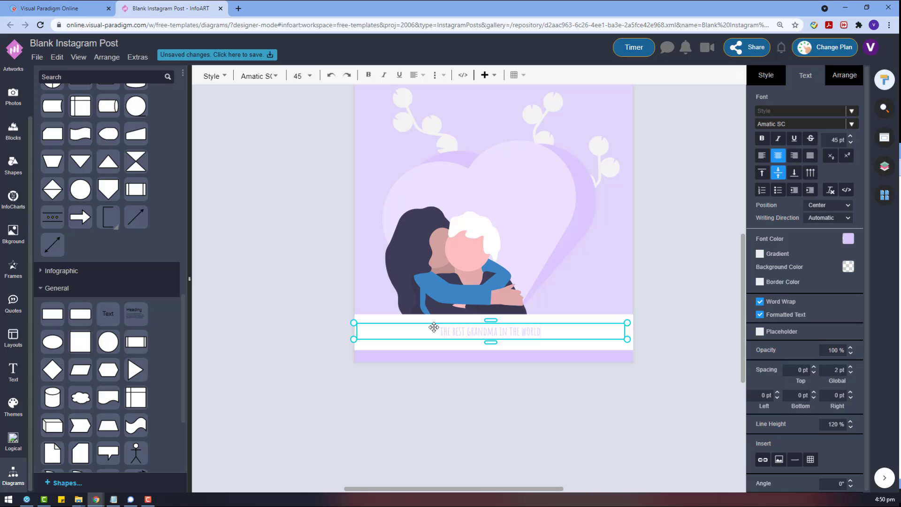
left_click(473, 407)
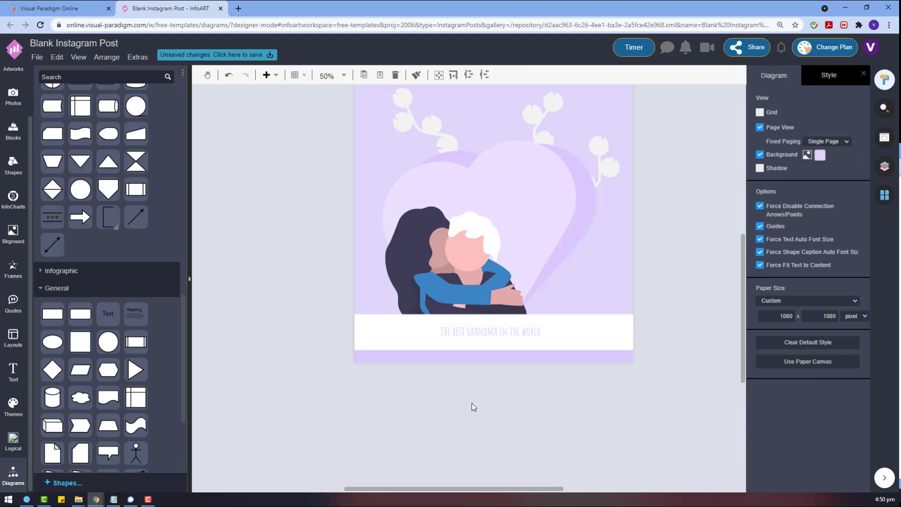
Colour the text in the white footer strip blue
left_click(481, 340)
left_click(855, 239)
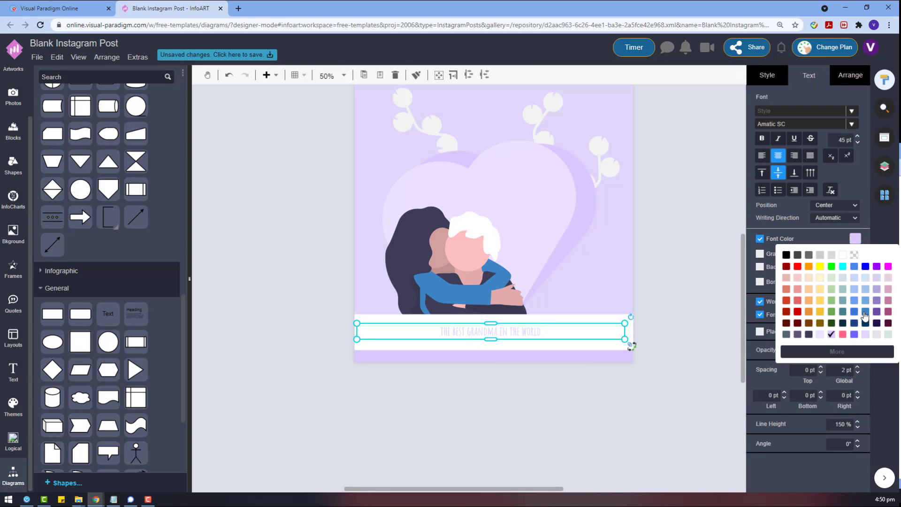
left_click(865, 313)
left_click(487, 277)
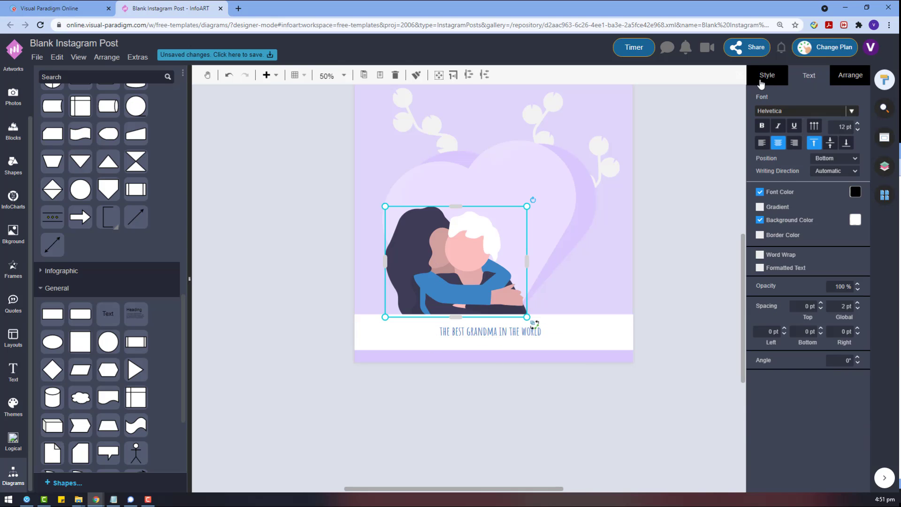
left_click(782, 114)
Try the Alfa Slab One, Allerta and Almendra SC fonts on the footer text
left_click(494, 328)
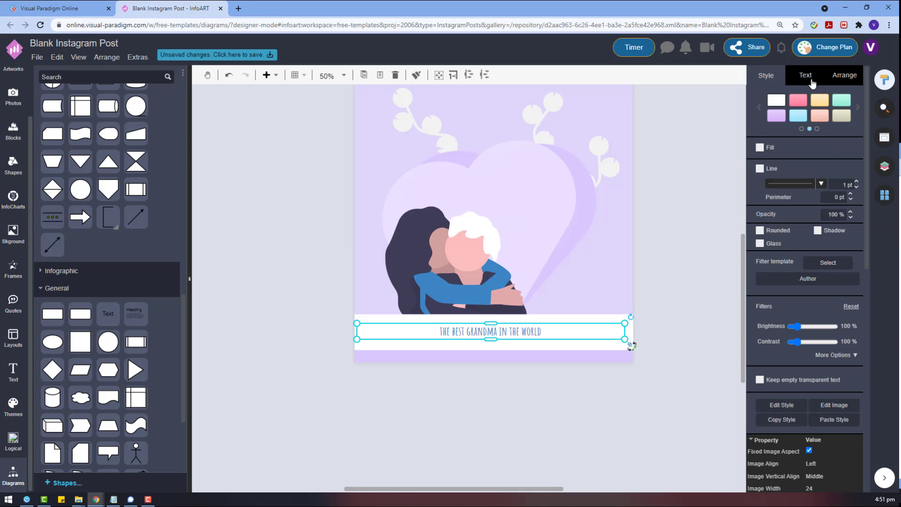
left_click(806, 75)
left_click(798, 124)
scroll(748, 263, "down", 5)
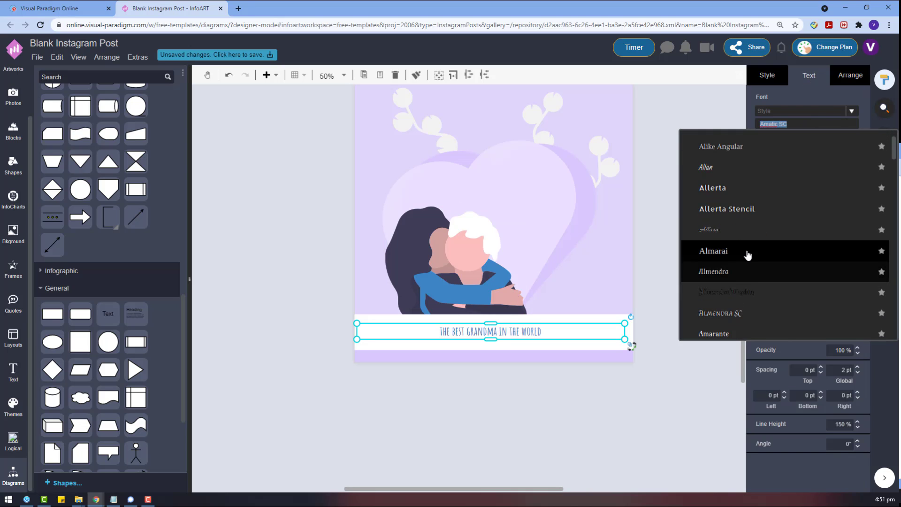
scroll(748, 254, "up", 3)
left_click(746, 267)
left_click(798, 124)
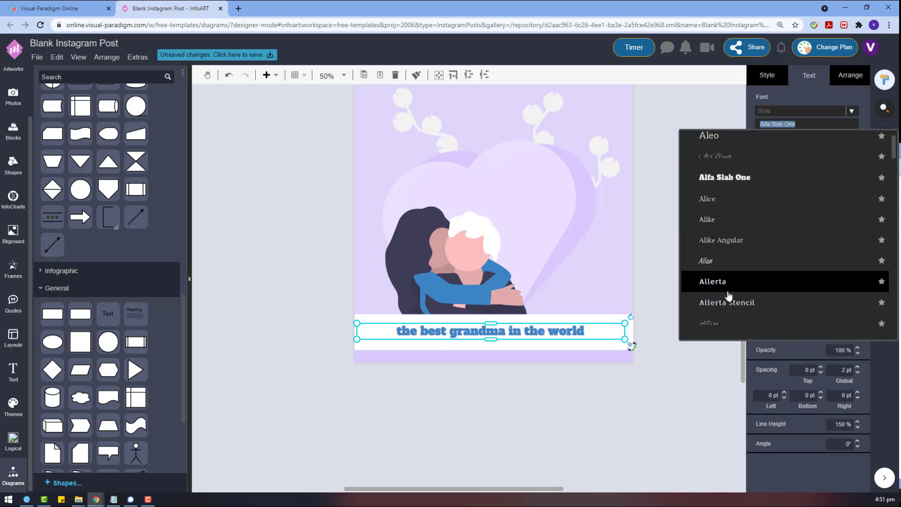
left_click(729, 295)
left_click(808, 125)
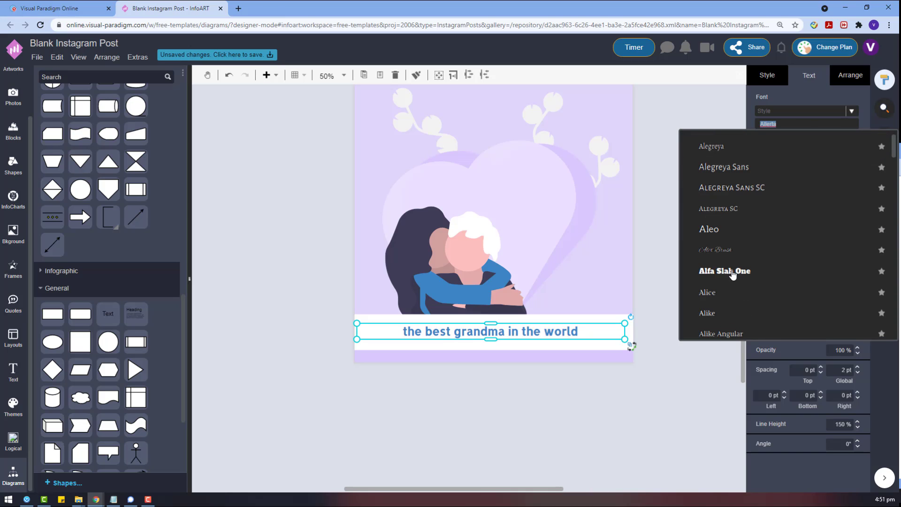
scroll(732, 275, "down", 5)
left_click(749, 175)
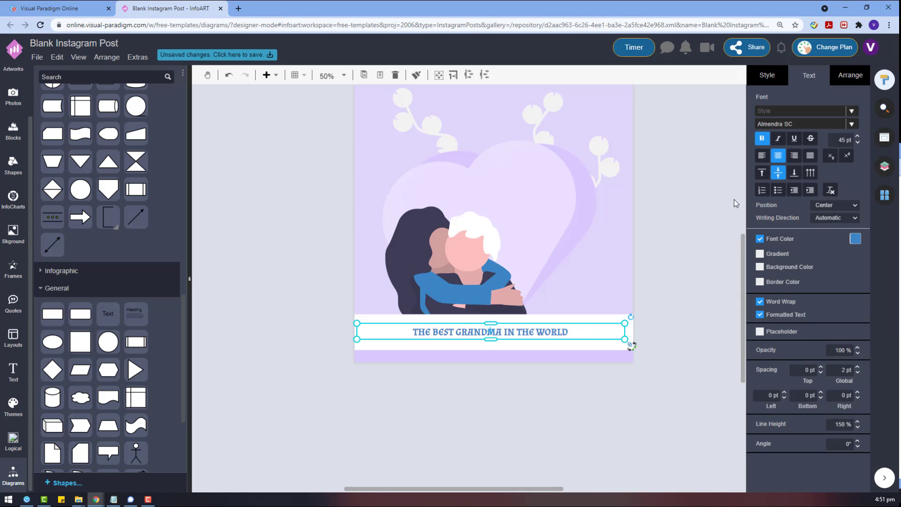
Try the Archivo Black, Revalia and Amarante fonts on the footer text
left_click(799, 125)
scroll(788, 203, "down", 5)
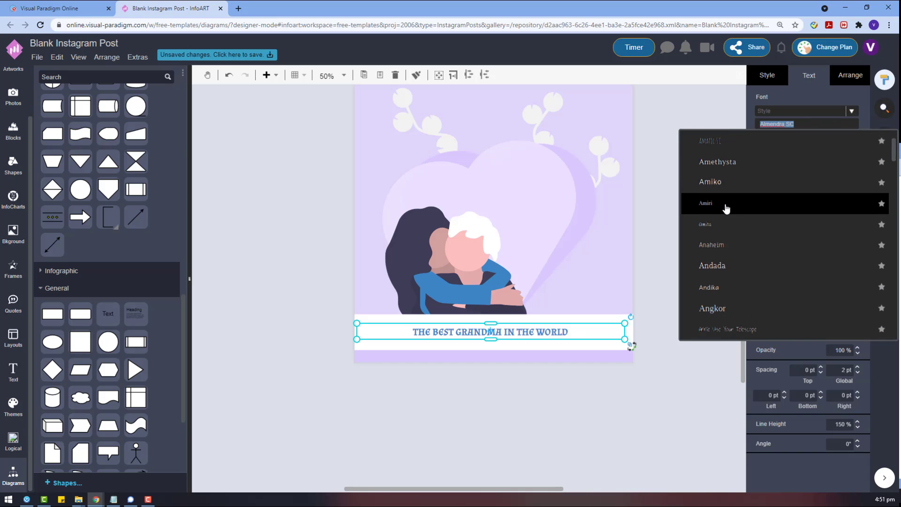
scroll(754, 254, "down", 4)
left_click(751, 137)
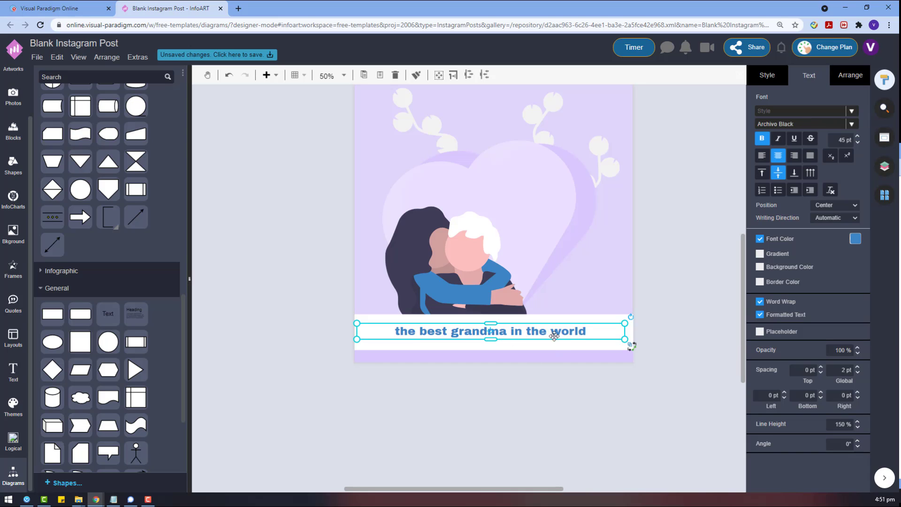
left_click(790, 124)
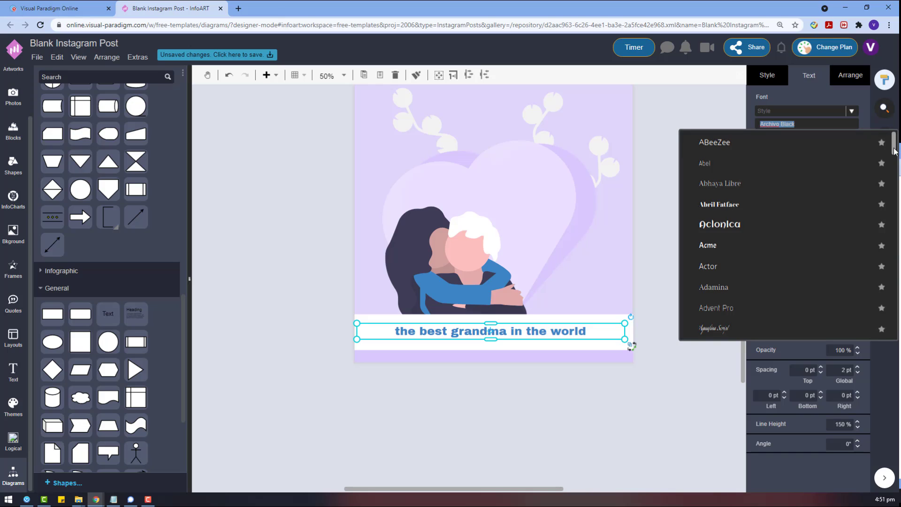
scroll(755, 263, "down", 20)
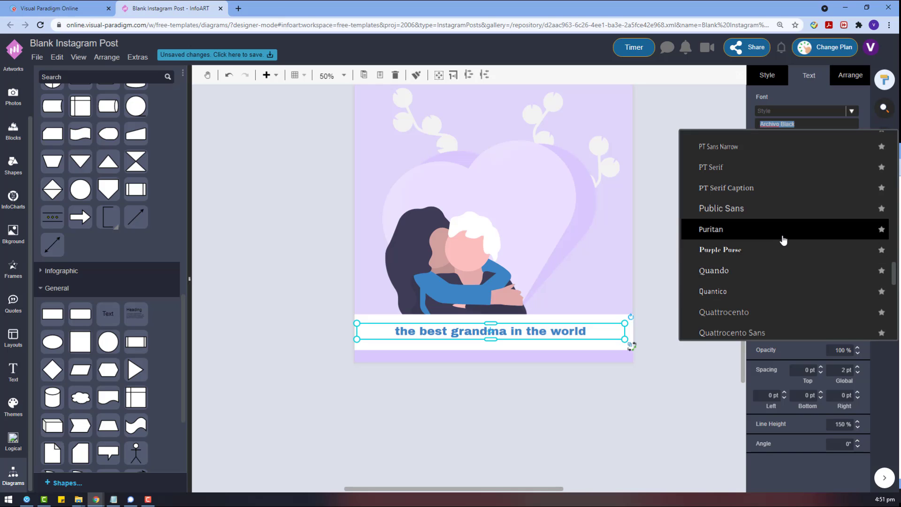
scroll(772, 278, "down", 10)
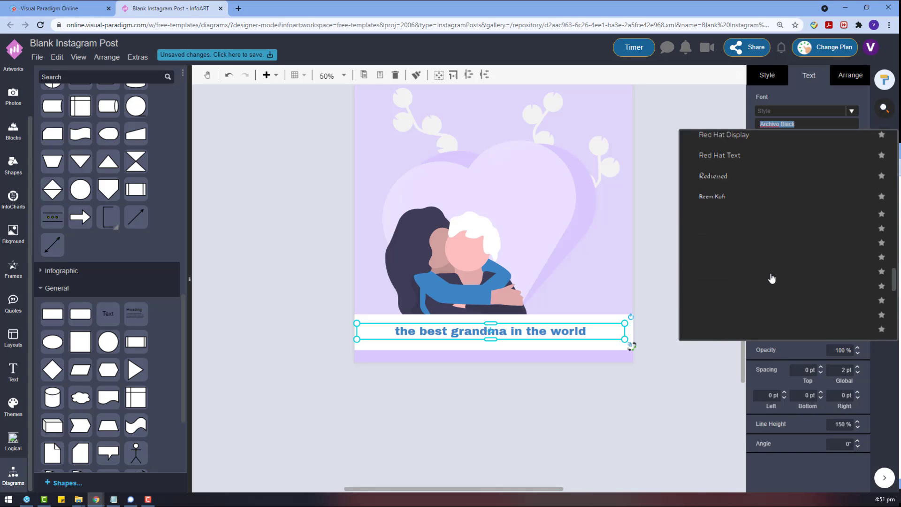
left_click(865, 221)
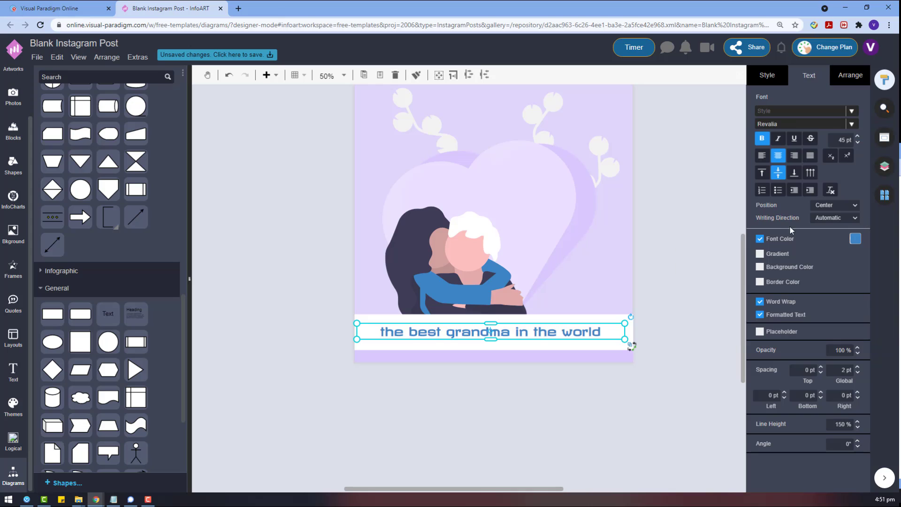
left_click(833, 125)
left_click(794, 147)
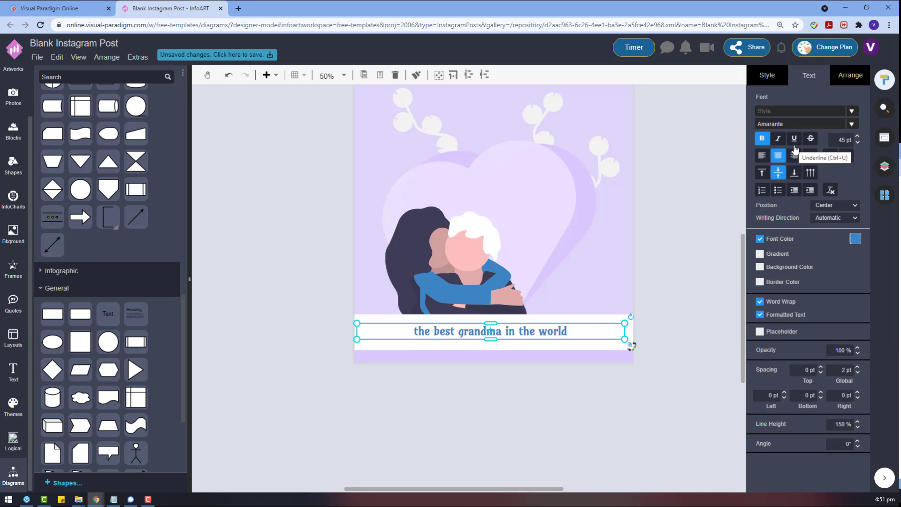
Set the footer text's font to Amatic SC and its size to 75 pt
left_click(809, 123)
type("ama")
left_click(764, 192)
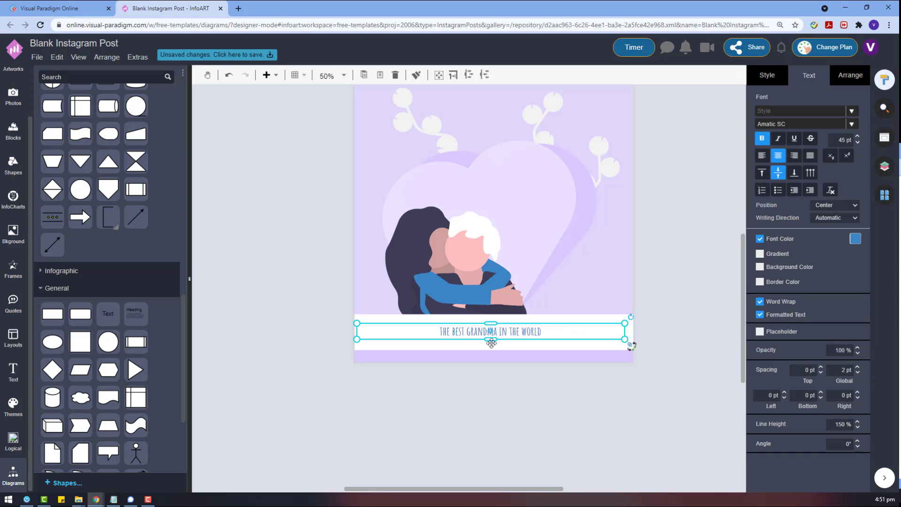
left_click(859, 136)
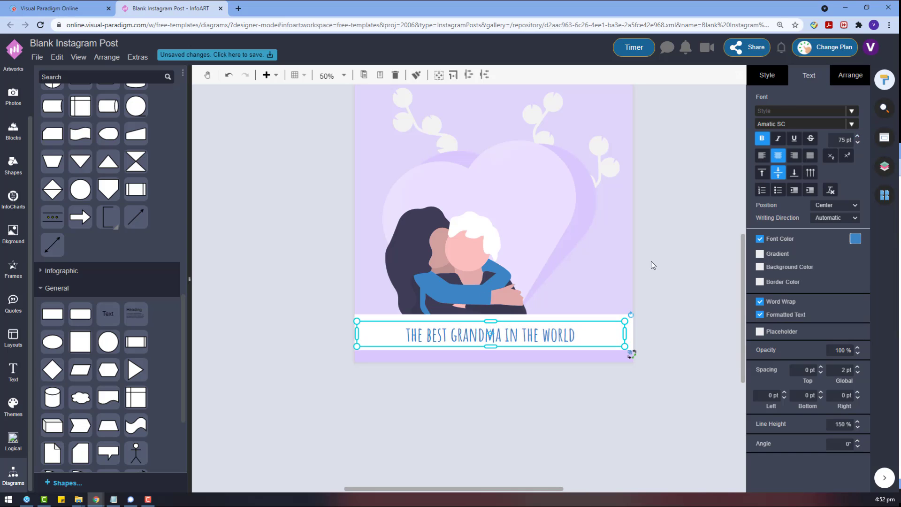
Recolour the footer text dark greyish purple to match the couple illustration
left_click(406, 239)
left_click(773, 80)
left_click(765, 117)
left_click(538, 342)
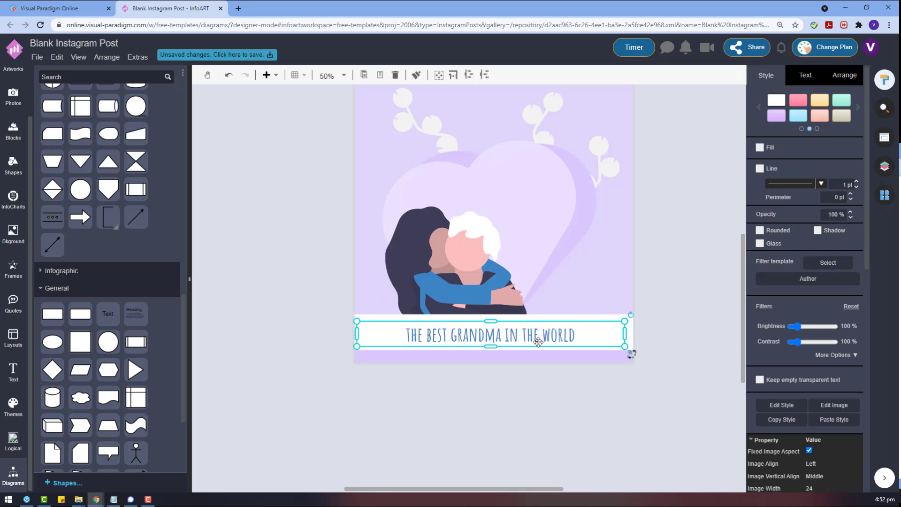
left_click(813, 79)
left_click(855, 240)
left_click(797, 335)
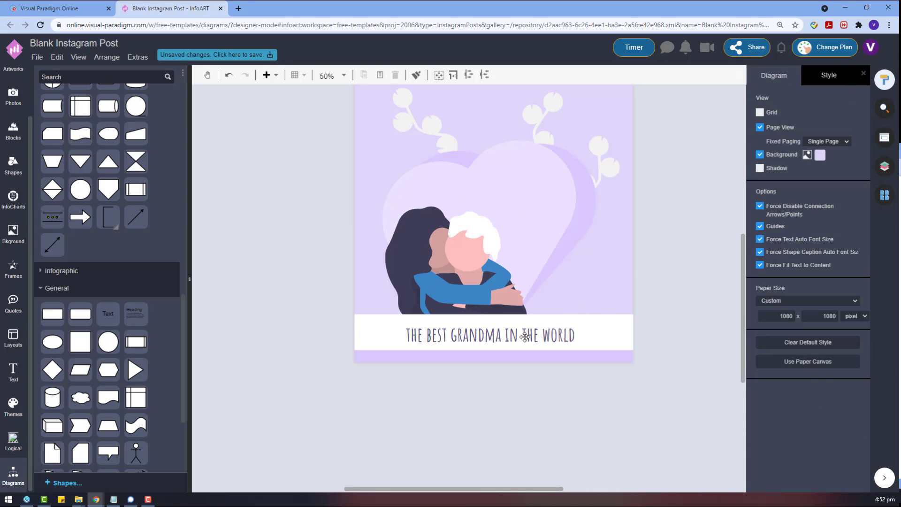
Narrow the footer text box to about 775 pt wide and centre it in the white strip
left_click_drag(511, 335, 515, 331)
left_click(849, 76)
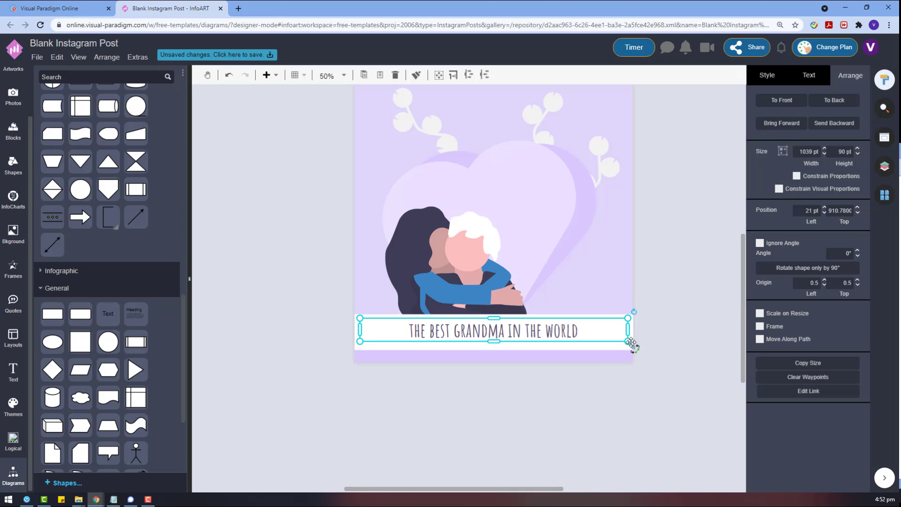
left_click_drag(627, 343, 546, 338)
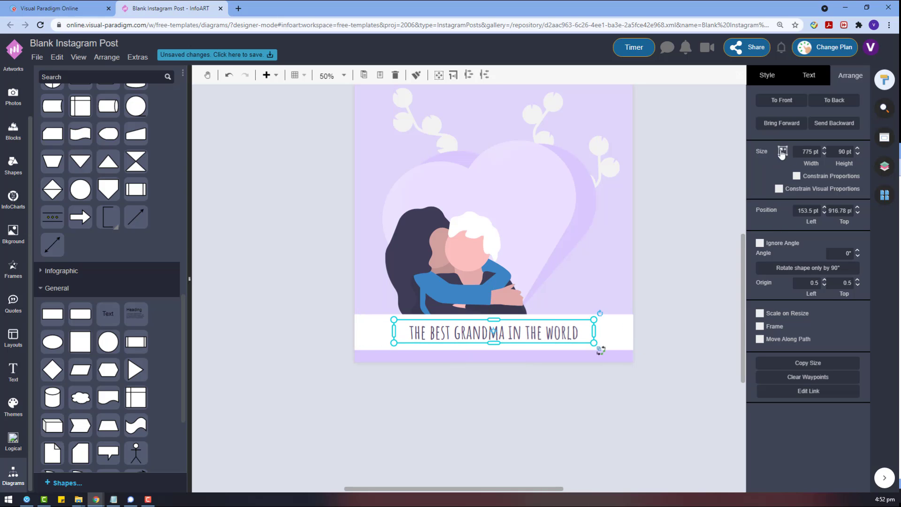
left_click(667, 294)
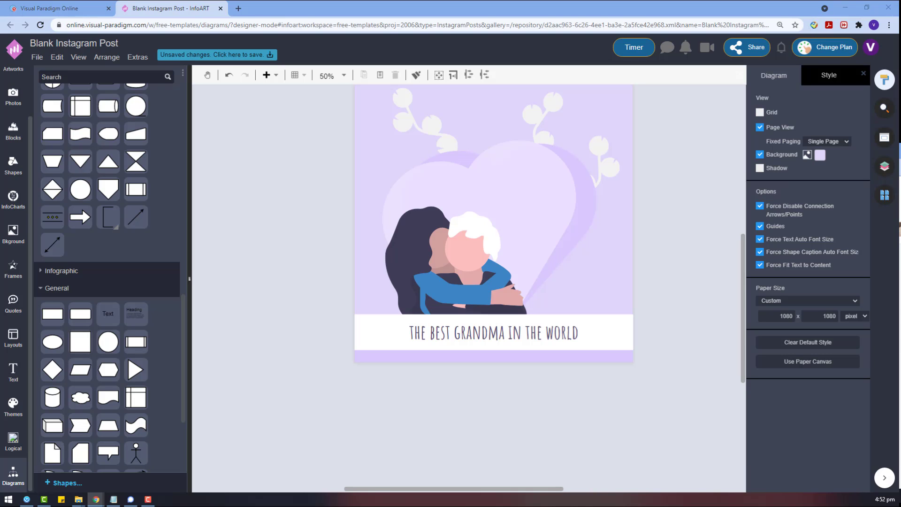
Shift the white branch decorations above the hearts slightly to the left
scroll(328, 138, "up", 2)
mouse_move(536, 194)
left_mouse_down()
mouse_move(549, 218)
mouse_move(533, 209)
left_mouse_up()
left_click(739, 350)
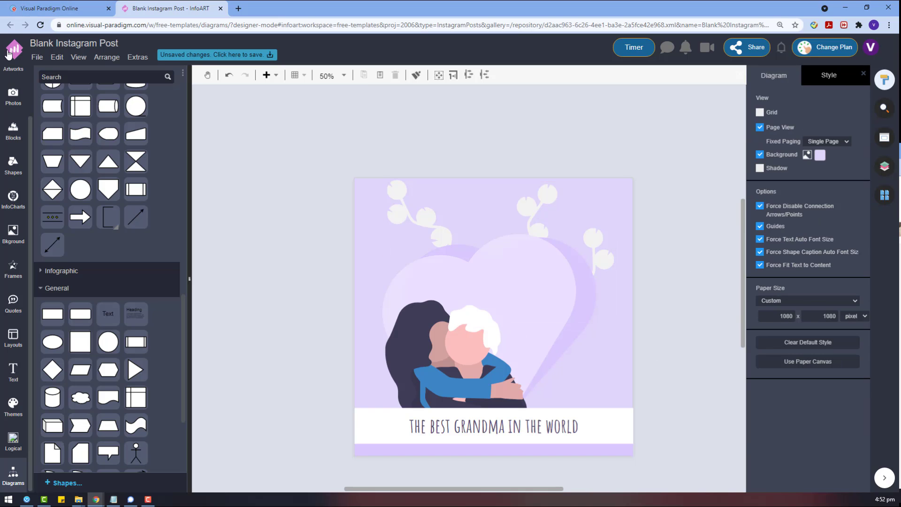
Search the artwork library for "flower" and place a blue grass plant just outside the page's right edge
left_click(7, 54)
left_click(59, 79)
type("flower")
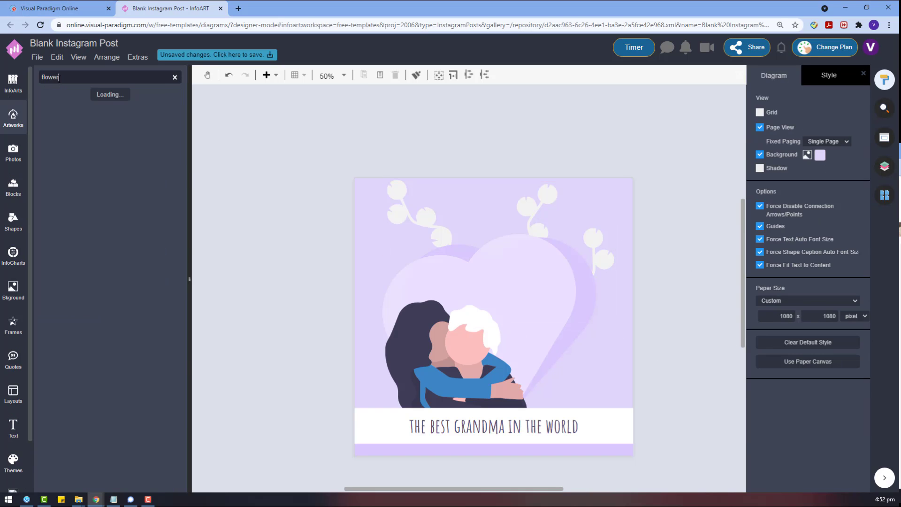
scroll(70, 306, "down", 15)
scroll(70, 305, "down", 10)
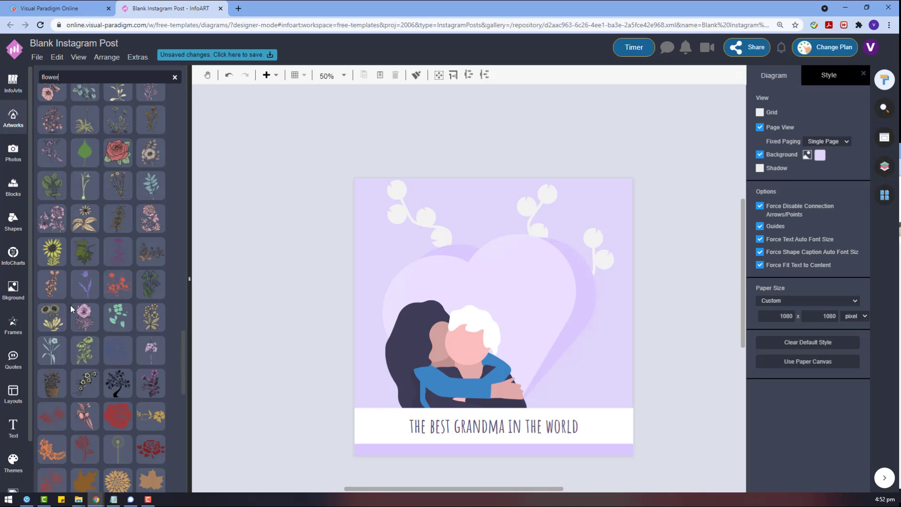
left_click_drag(151, 359, 681, 339)
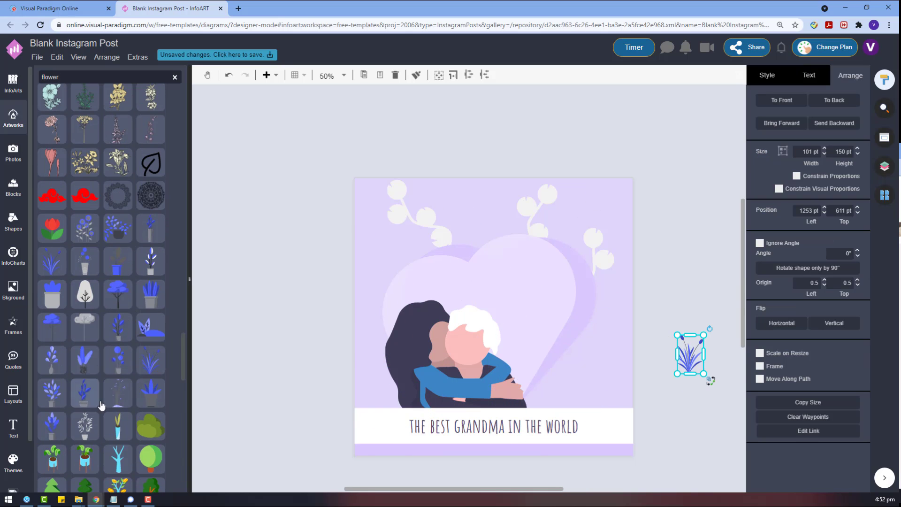
Place a sparse-leaved tree at the page's lower right, send it behind the white strip and enlarge it to about 208 by 391 pt
left_click_drag(118, 393, 599, 375)
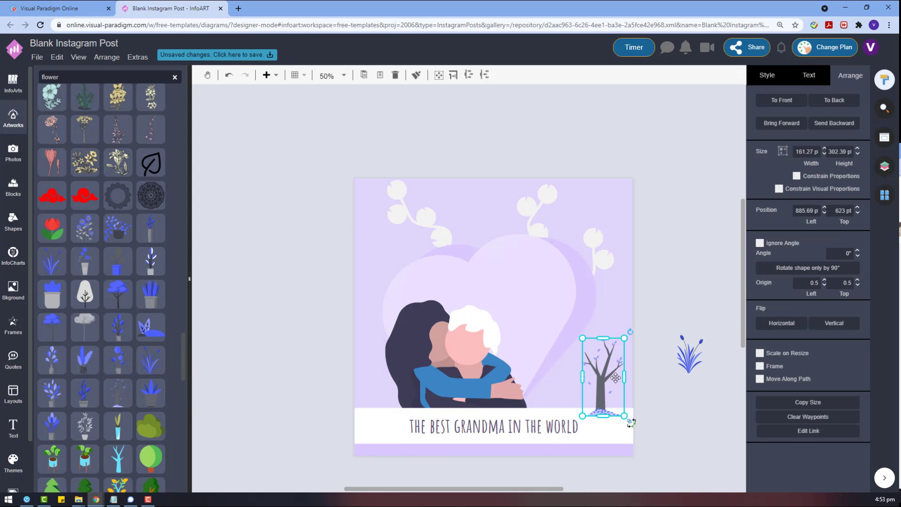
right_click(607, 383)
mouse_move(634, 408)
left_click(583, 425)
left_click_drag(582, 338, 570, 314)
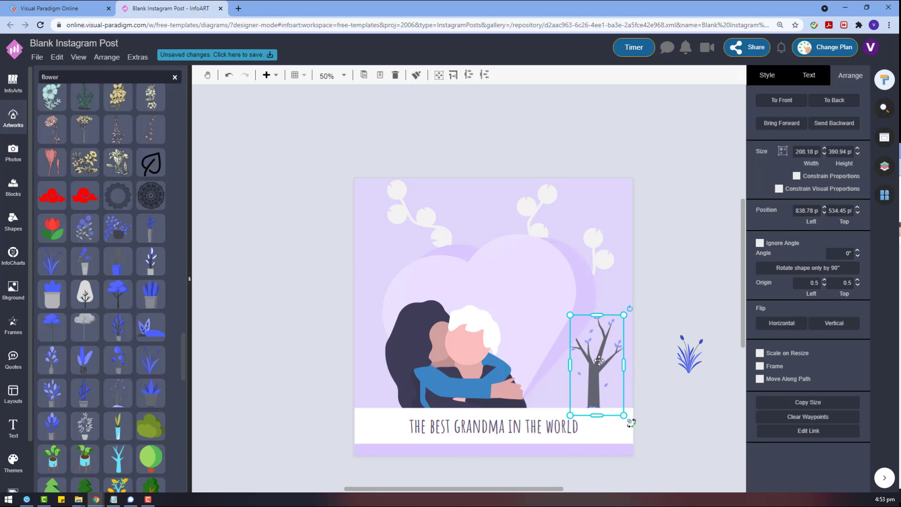
Place a copy of the tree beyond the page's right edge and delete the blue grass plant
key("ctrl+v")
left_click_drag(684, 356, 571, 395)
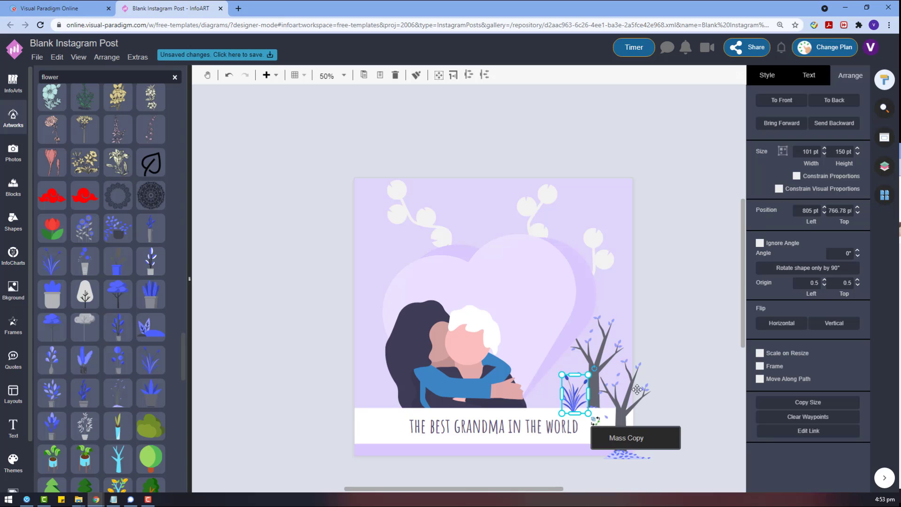
left_click_drag(637, 389, 689, 366)
left_click(580, 396)
key("Delete")
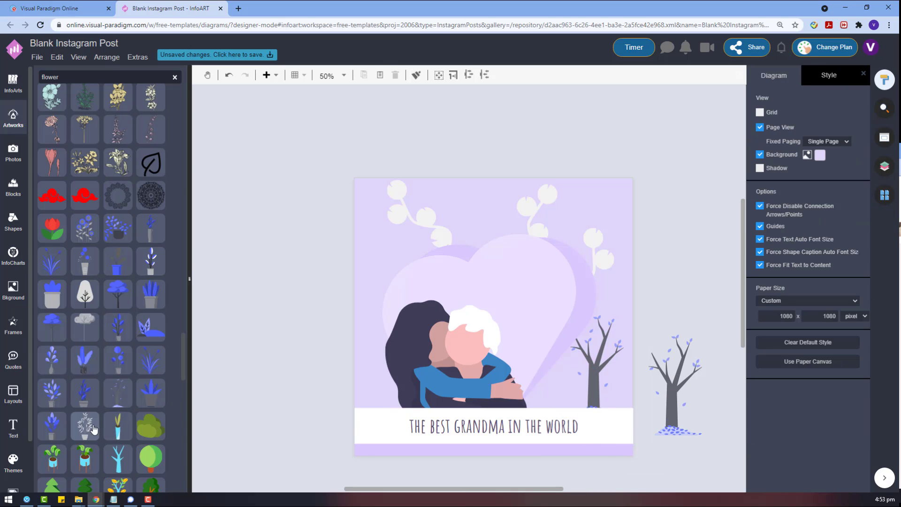
scroll(103, 328, "down", 7)
left_click_drag(116, 260, 351, 271)
key("Delete")
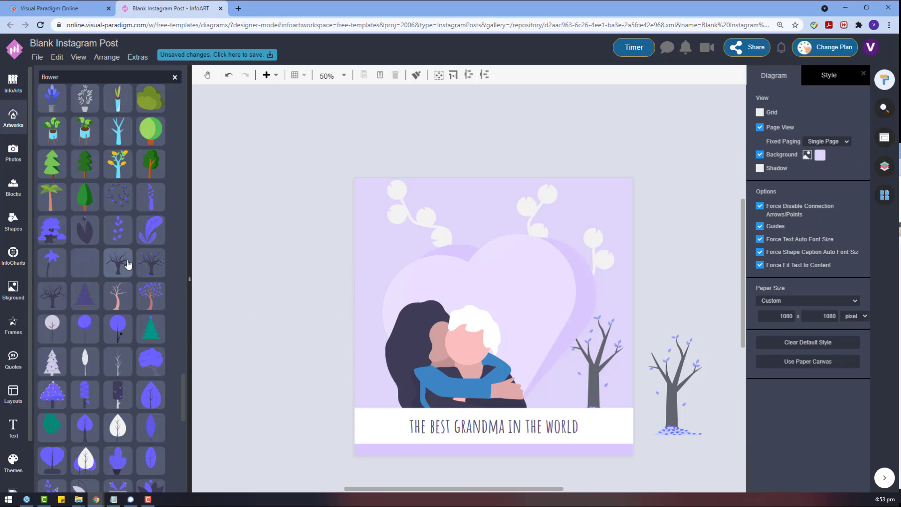
Try out a bare tree beyond the page's right edge and delete it together with the spare tree copy
left_click_drag(128, 266, 714, 266)
left_click(694, 366)
left_click(692, 286, "shift")
key("Delete")
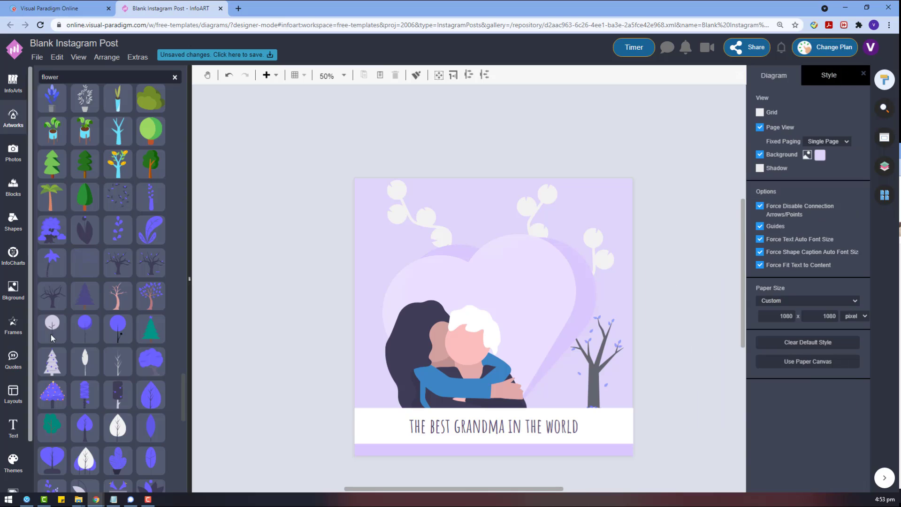
Place a pair of slim white trees, each about 41 by 181 pt, between the couple and the large tree
left_click_drag(85, 361, 556, 373)
left_click(768, 116)
left_click(826, 133)
scroll(555, 328, "down", 2)
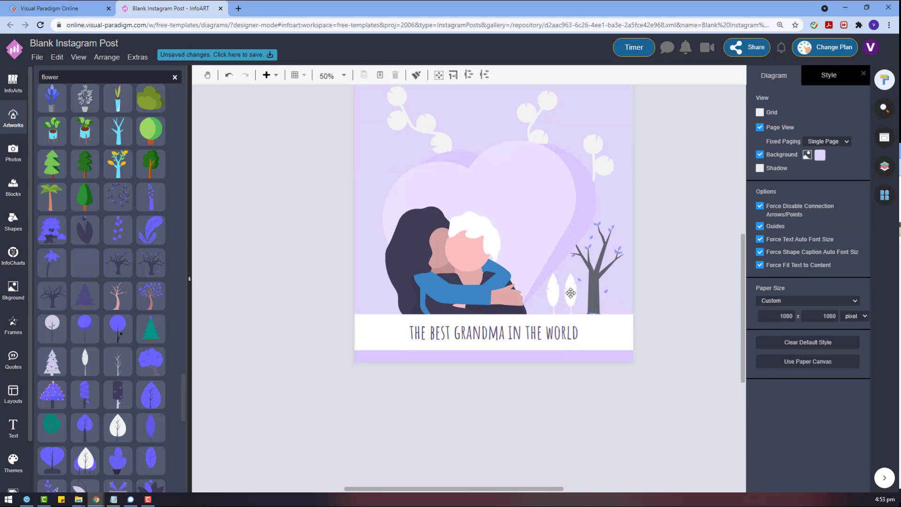
left_click(555, 291)
left_click_drag(547, 273, 552, 282)
left_click(635, 308)
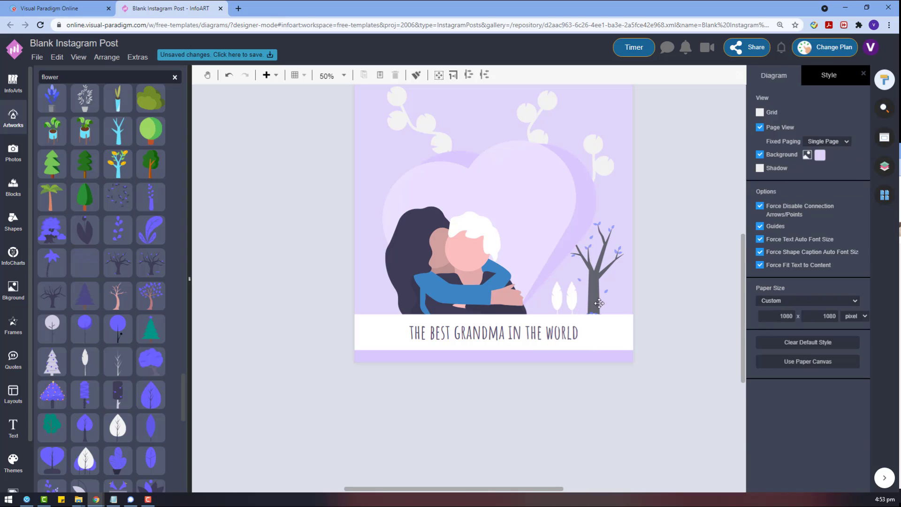
Place two copies of the slim white tree side by side at the page's left edge, beside the couple
left_click(570, 301)
key("ctrl+c")
key("ctrl+v")
left_click_drag(633, 409, 375, 294)
left_click(678, 370)
left_click(376, 290)
key("ctrl+c")
key("ctrl+v")
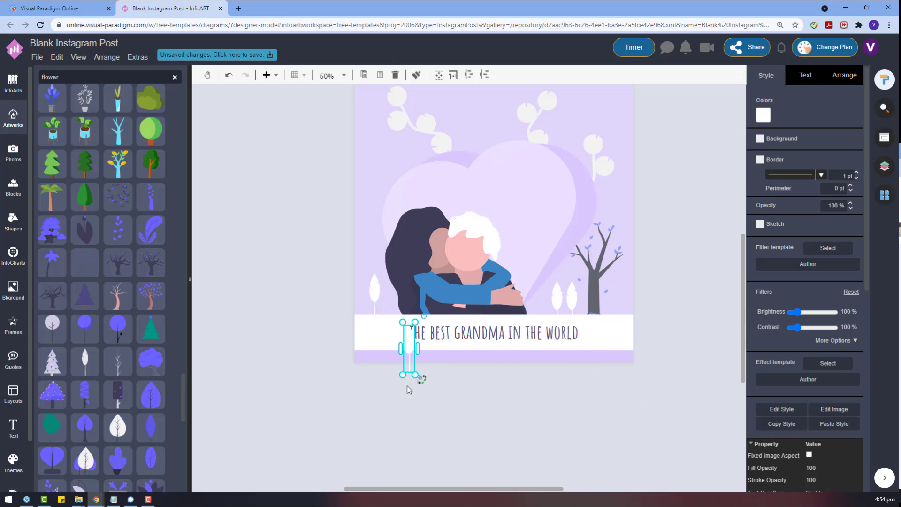
left_click(409, 390)
left_click_drag(409, 348, 368, 298)
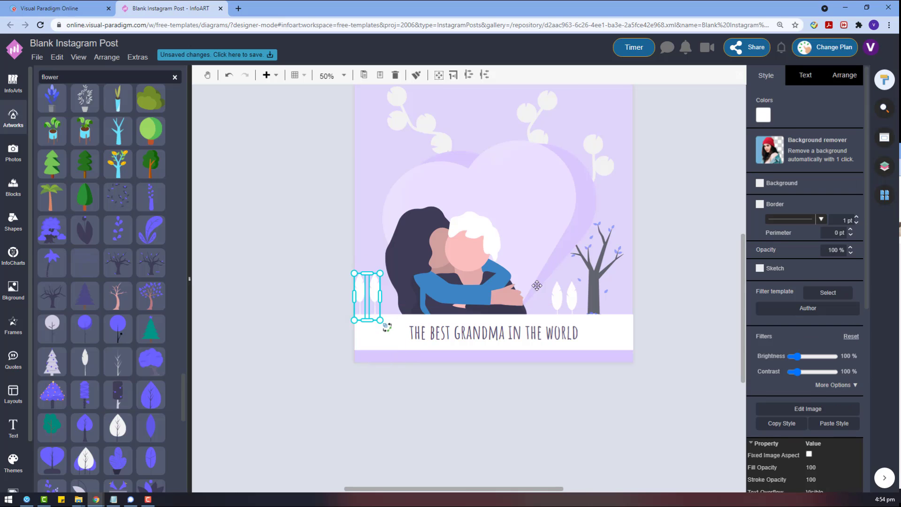
Align the bottoms of the four slim white trees and shift the right pair slightly right
left_click(556, 300, "shift")
left_click(837, 77)
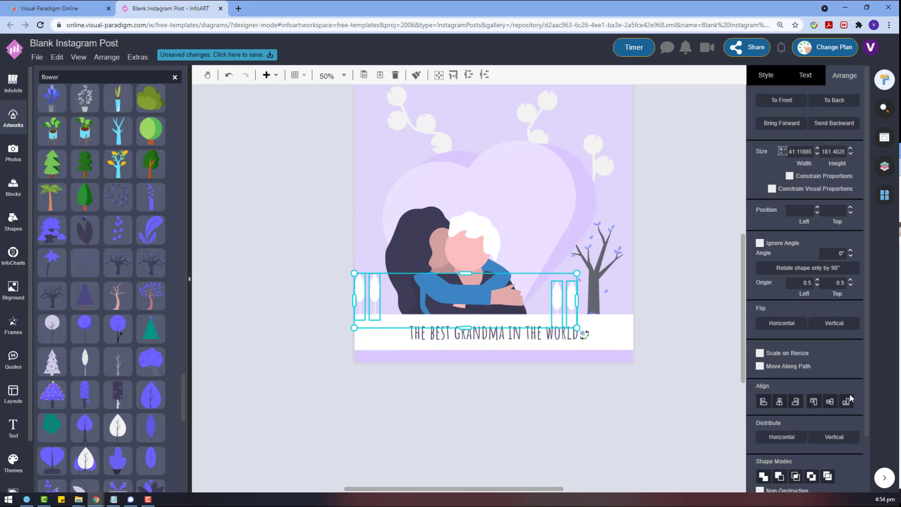
left_click_drag(575, 303, 581, 302)
Shrink the large sparse-leaved tree to about 188 by 354 pt
left_click(605, 263)
left_click(590, 245)
left_click_drag(566, 220, 576, 223)
left_click(677, 243)
scroll(667, 310, "up", 3)
Recolour the large tree's trunk and leaves to a muted dark purple
left_click(611, 389)
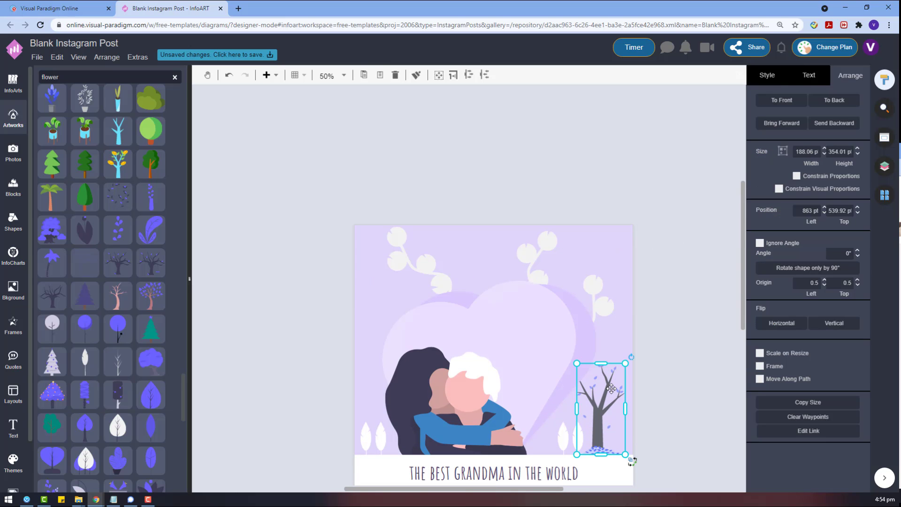
left_click(765, 77)
left_click(782, 115)
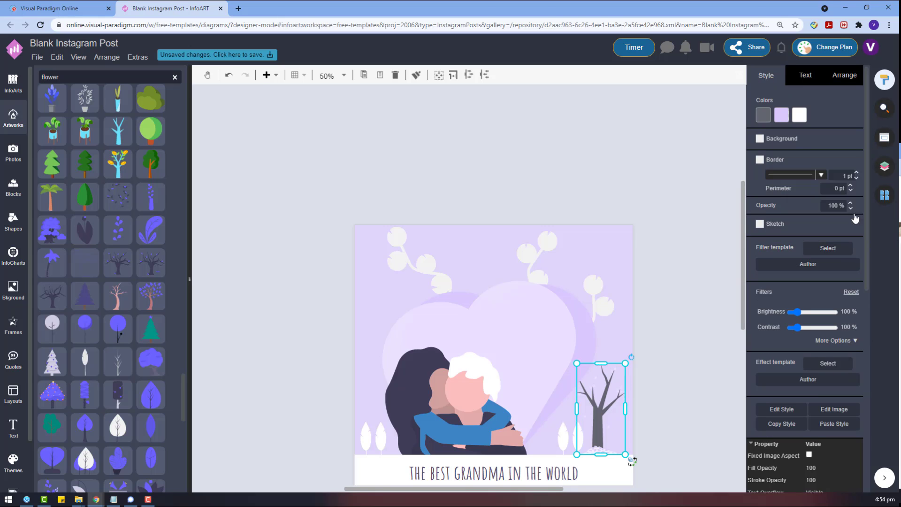
left_click(764, 116)
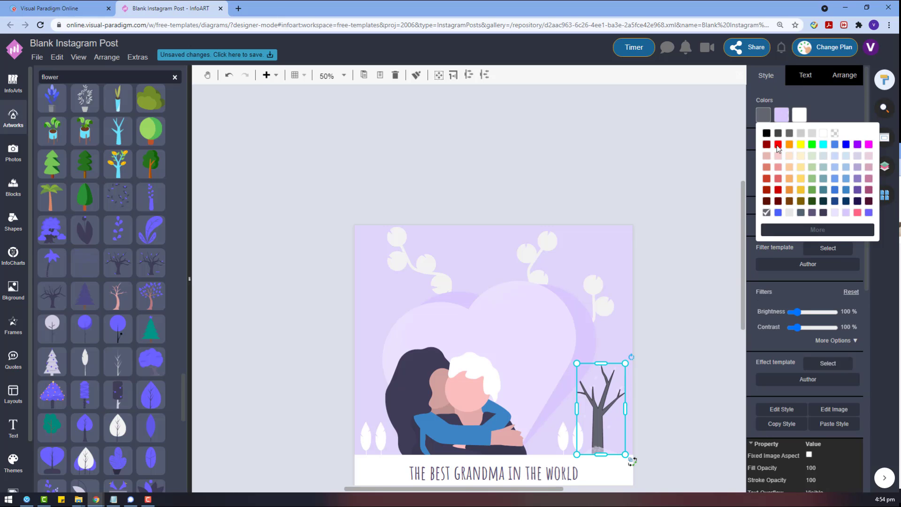
left_click(813, 213)
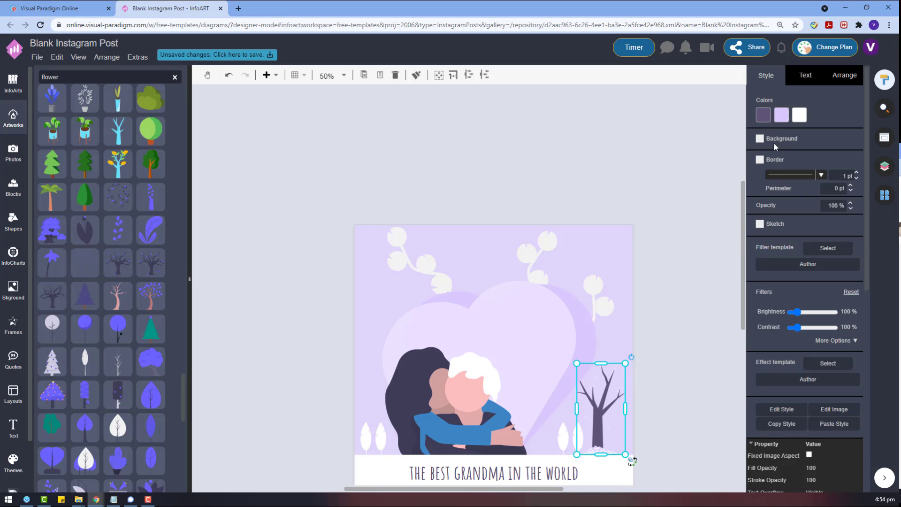
left_click(781, 118)
left_click(829, 217)
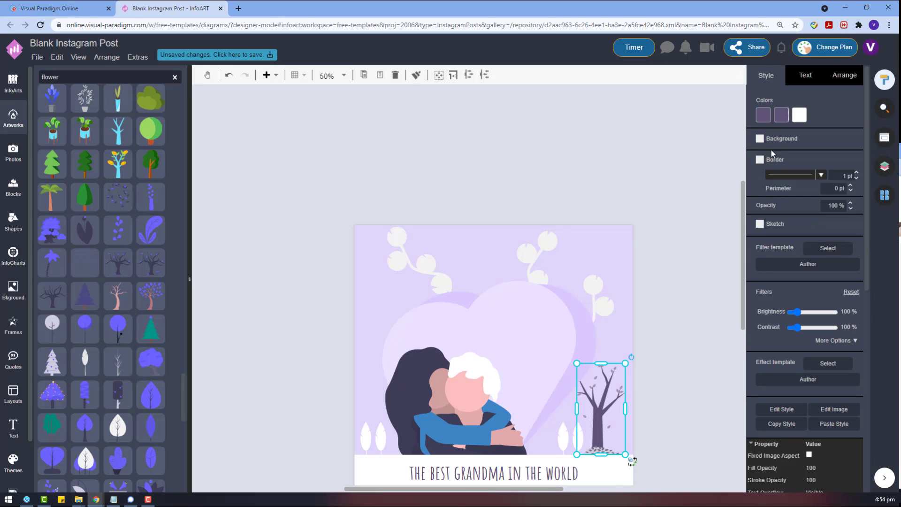
Shift the pair of slim white trees beside the large tree slightly to the left
left_click(633, 376)
scroll(633, 376, "down", 3)
left_click(603, 269)
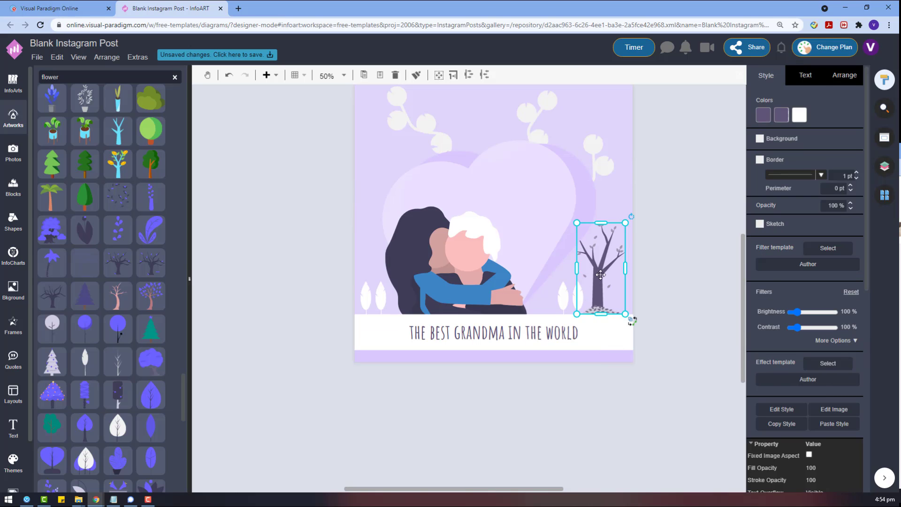
right_click(592, 266)
left_click(656, 193)
left_click_drag(613, 394, 534, 274)
Enlarge the dark purple tree slightly toward its upper left
left_click(583, 229)
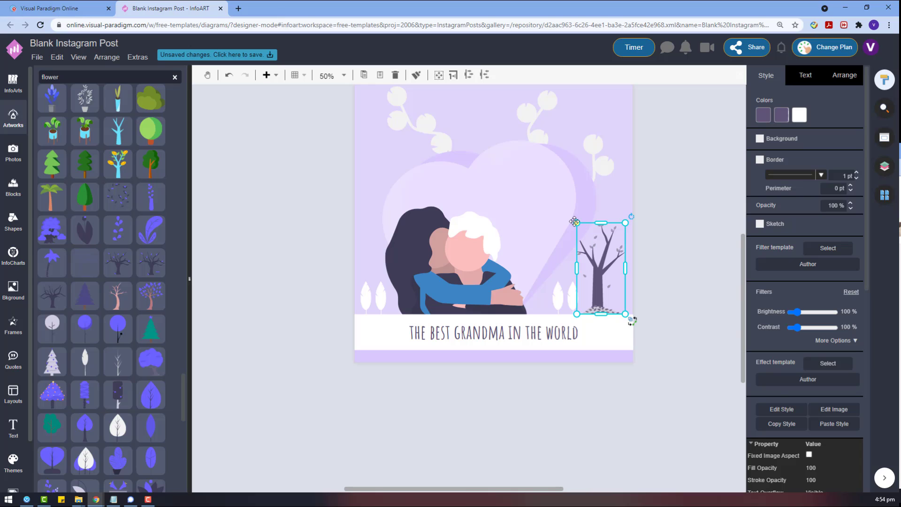
left_click_drag(576, 222, 571, 214)
right_click(602, 248)
mouse_move(652, 369)
left_click(558, 421)
left_click(657, 347)
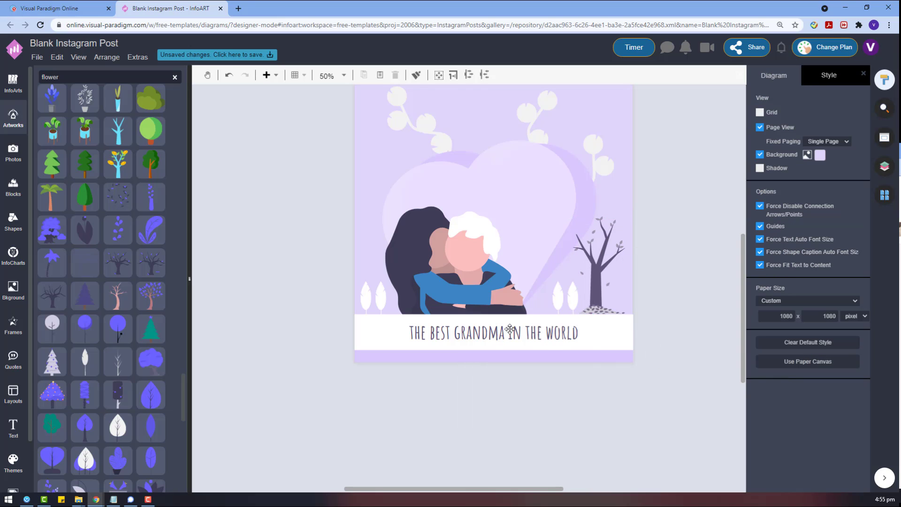
Shift the "THE BEST GRANDMA IN THE WORLD" caption slightly right within the white strip
left_click_drag(511, 330, 522, 329)
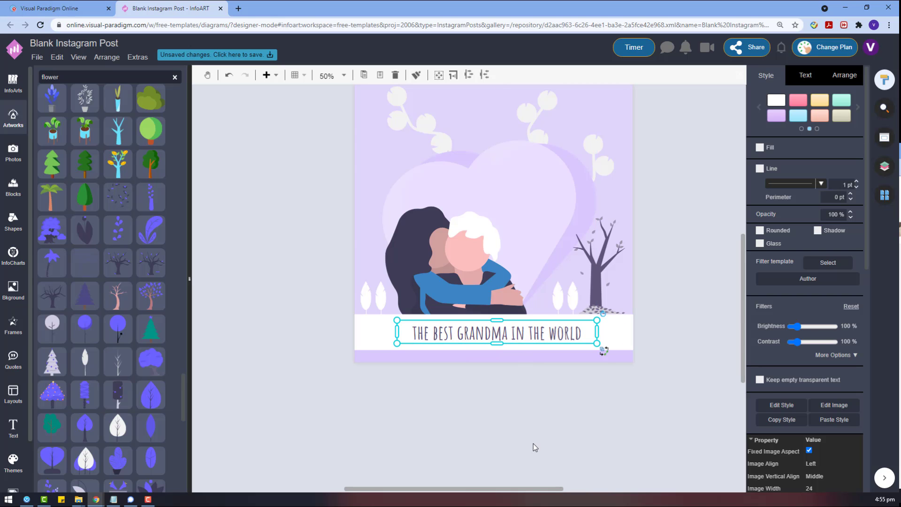
scroll(117, 307, "down", 10)
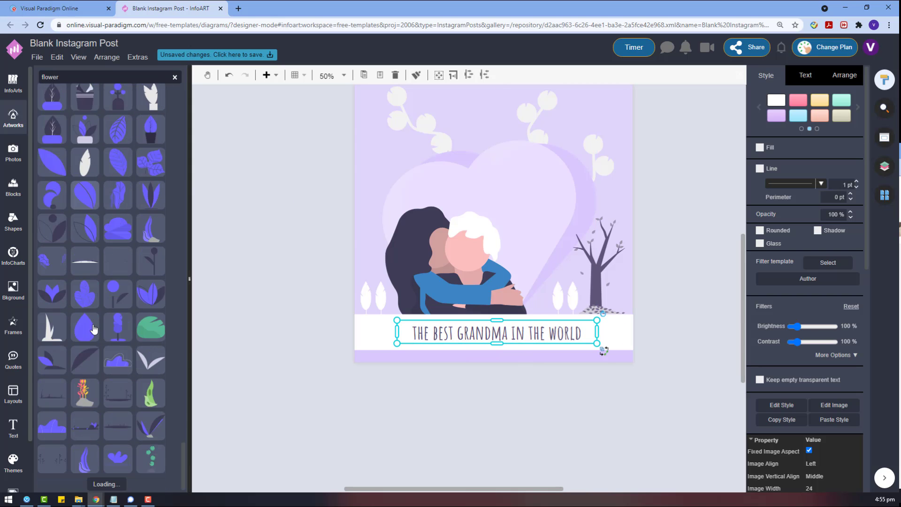
left_click(619, 392)
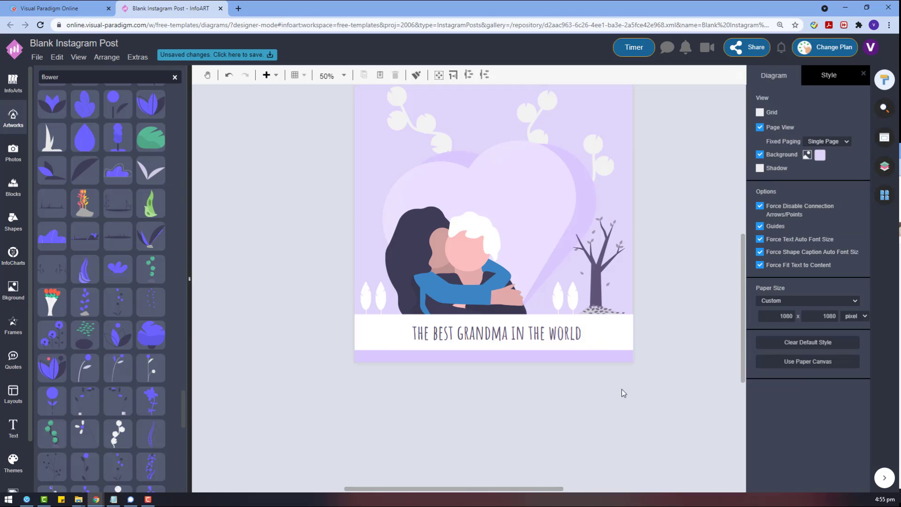
scroll(620, 393, "up", 1)
left_click(443, 298)
left_click(514, 382)
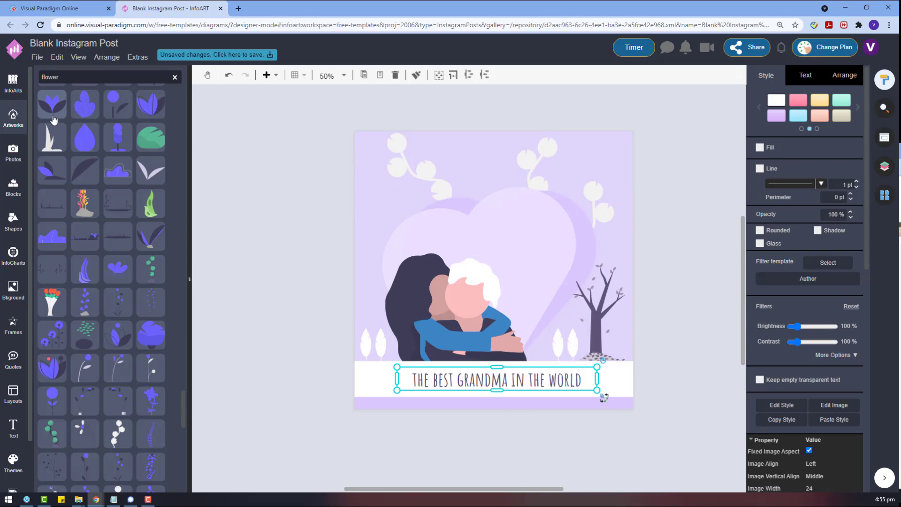
Place a flower with two leaves outside the page's left edge and colour its petals light purple and its leaves muted dark purple
left_click_drag(53, 119, 312, 245)
left_click(763, 116)
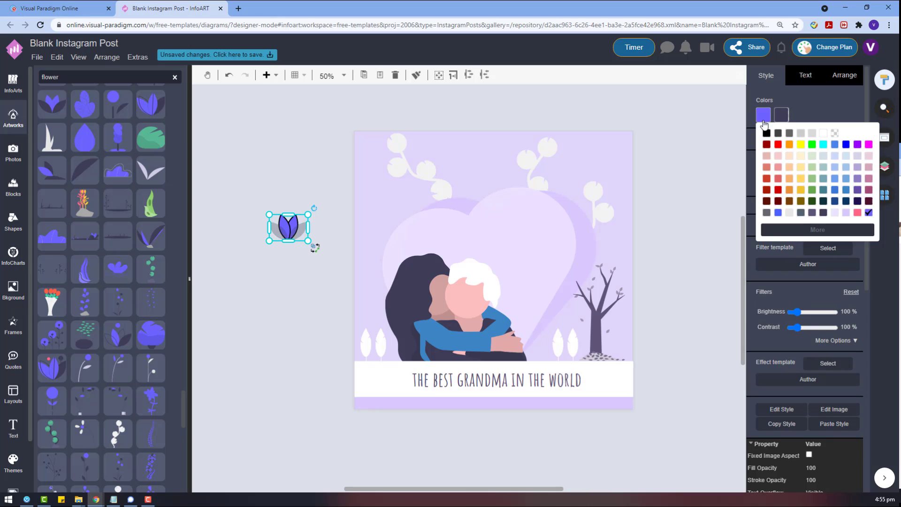
left_click(846, 214)
left_click(784, 115)
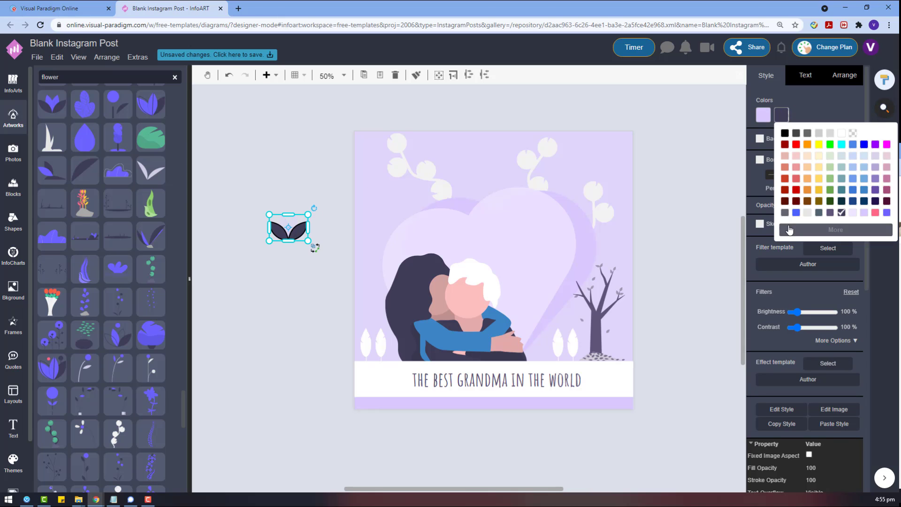
left_click(841, 212)
left_click(782, 117)
left_click(830, 213)
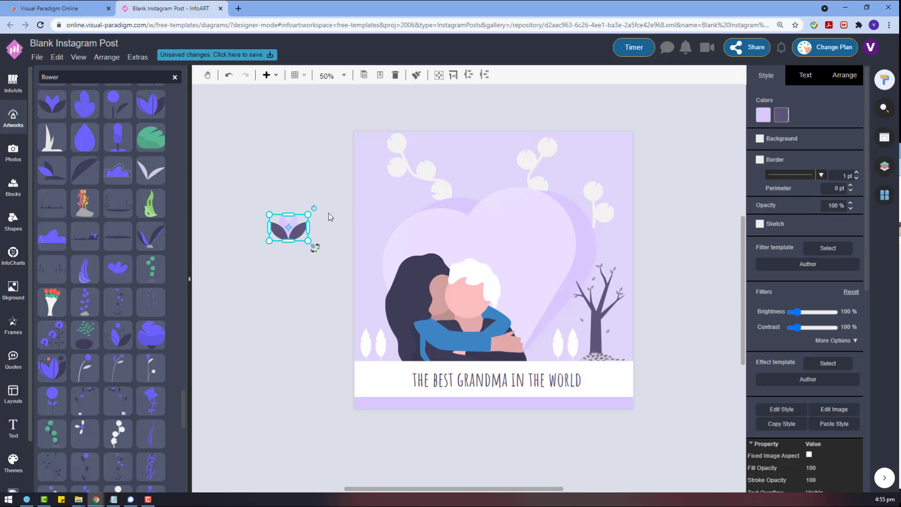
Shrink and tilt the flower at the heart's upper left and recolour its petals white
left_click_drag(308, 214, 378, 202)
left_click(291, 297)
left_click(382, 204)
left_click(782, 115)
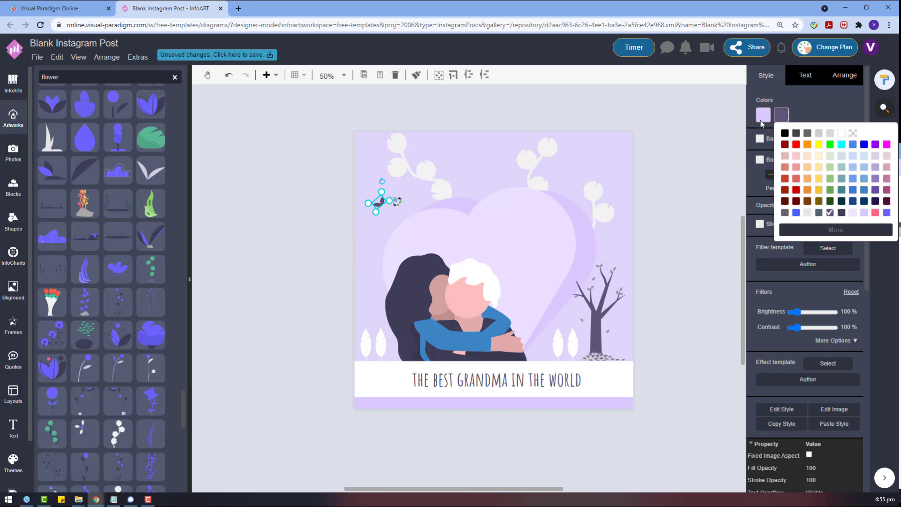
left_click(765, 117)
left_click(847, 134)
left_click(340, 225)
Place a smaller, rotated copy of the flower between the two branches above the heart's right side
left_click(379, 201)
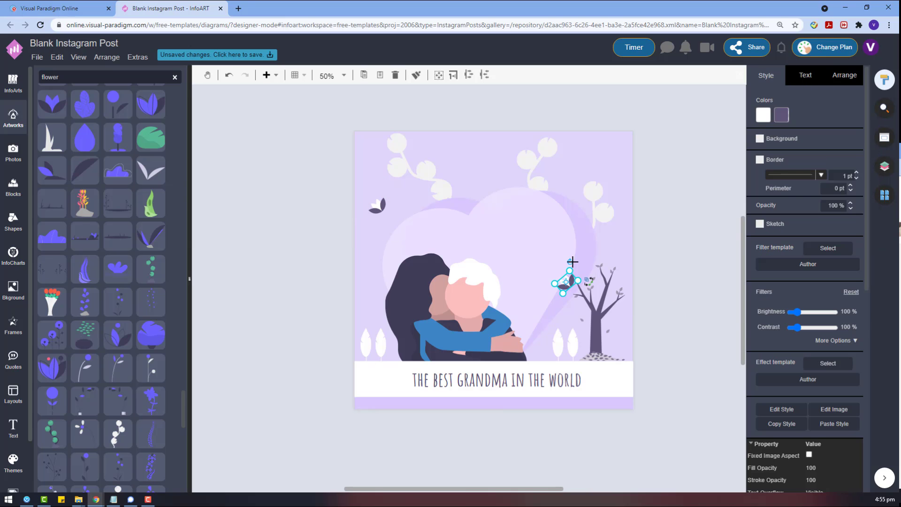
left_click_drag(560, 269, 573, 179)
left_click_drag(582, 176, 574, 178)
left_click(685, 199)
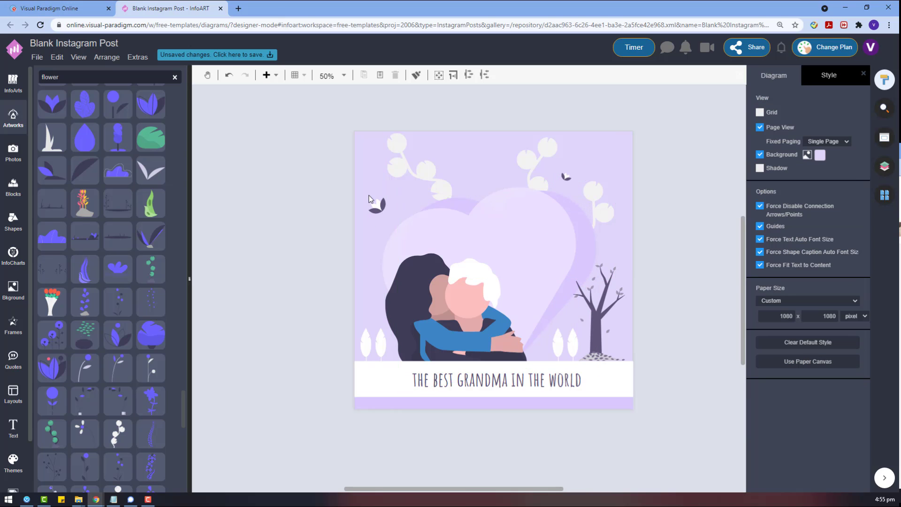
Place an enlarged copy of the flower beside the dark-haired figure, below the first flower
left_click(380, 207)
key("ctrl+c")
key("ctrl+v")
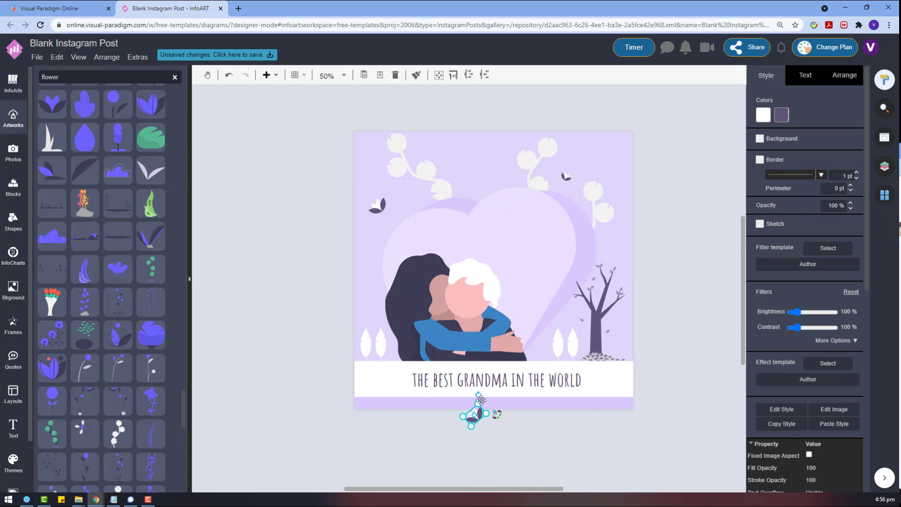
left_click_drag(479, 383, 380, 240)
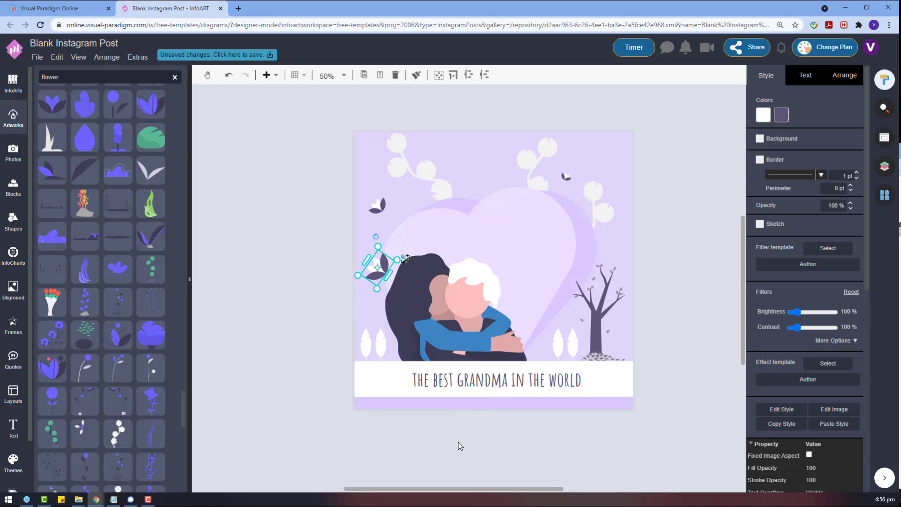
left_click(458, 446)
Recolour the leaves of all three small flowers light purple
left_click(381, 201)
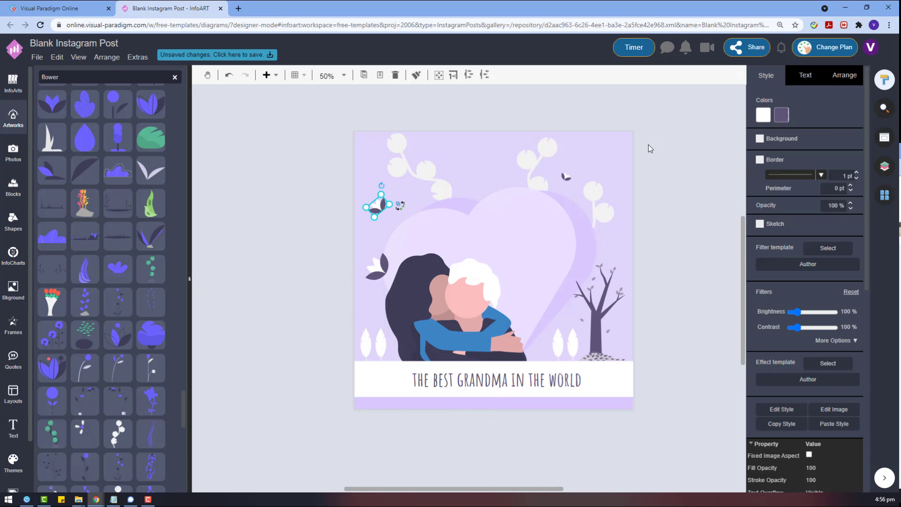
left_click(780, 117)
left_click(864, 218)
left_click(378, 272)
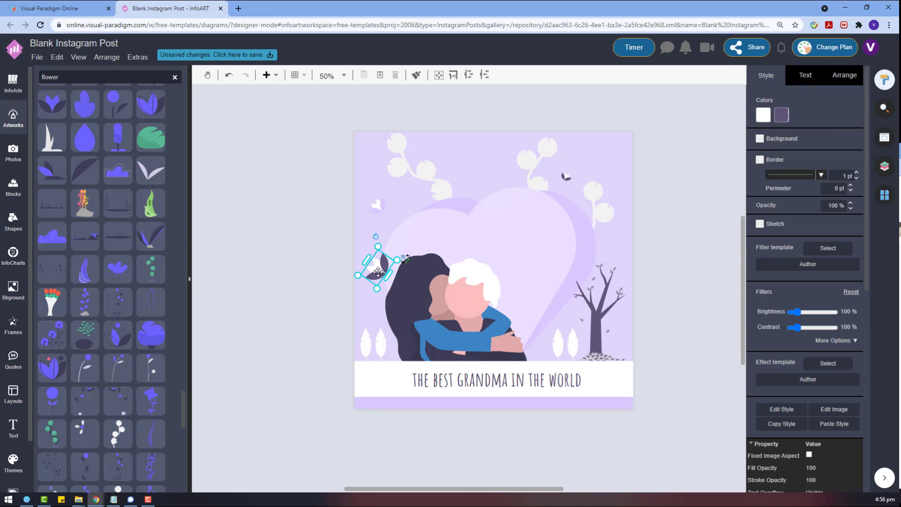
left_click(781, 115)
left_click(866, 218)
left_click(560, 166)
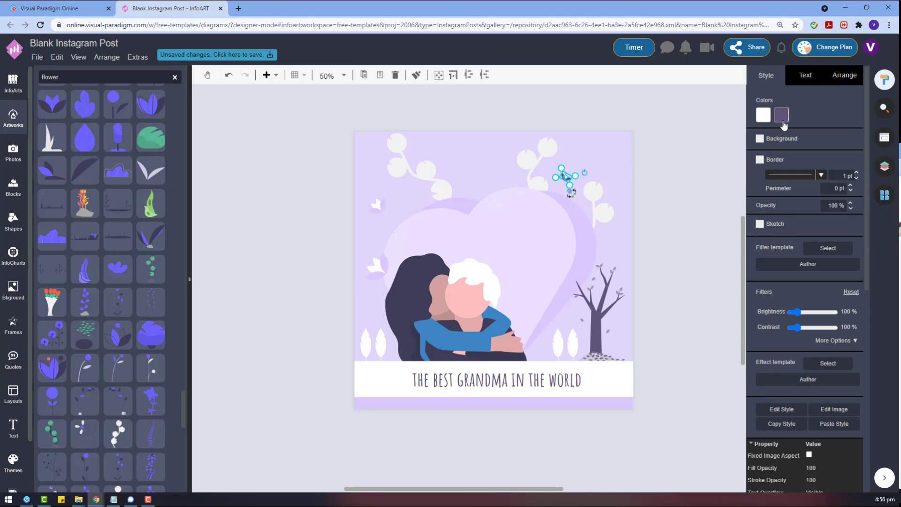
left_click(782, 115)
left_click(866, 217)
left_click(643, 230)
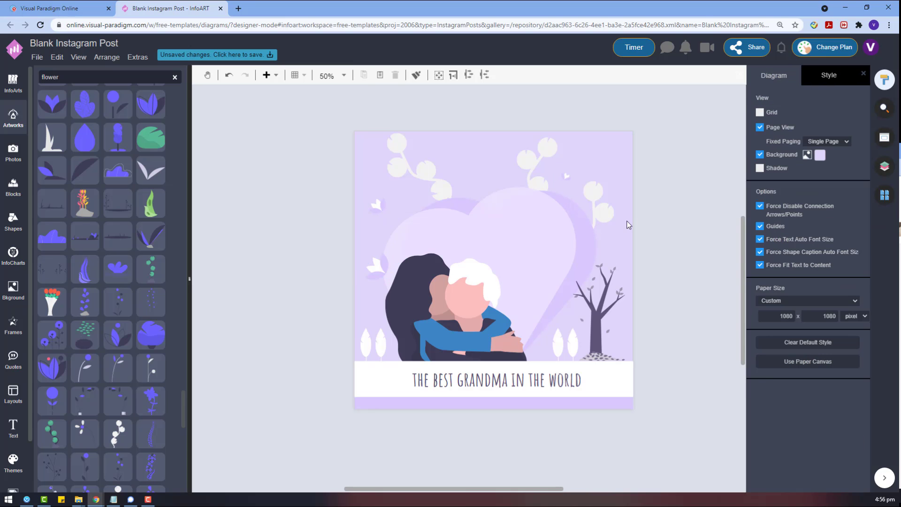
Recolour the large tree's leaves light purple and its trunk white
left_click(617, 265)
left_click(782, 115)
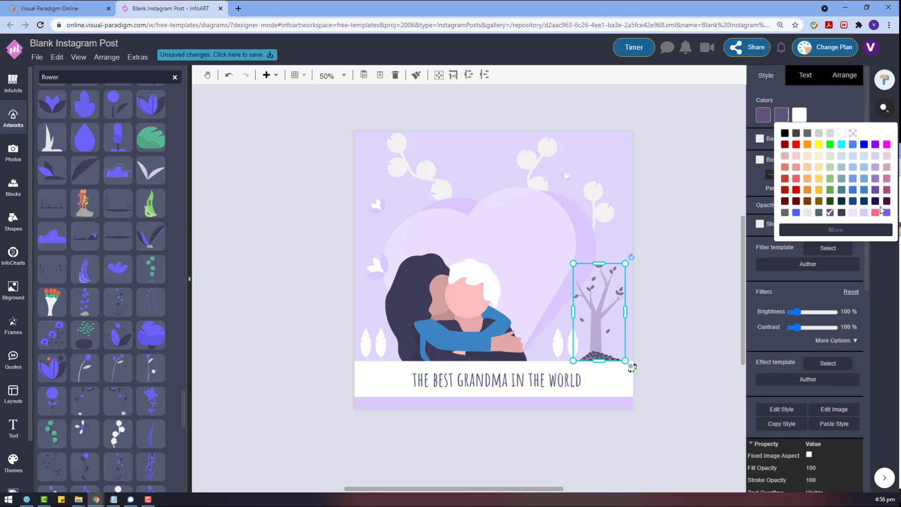
left_click(864, 217)
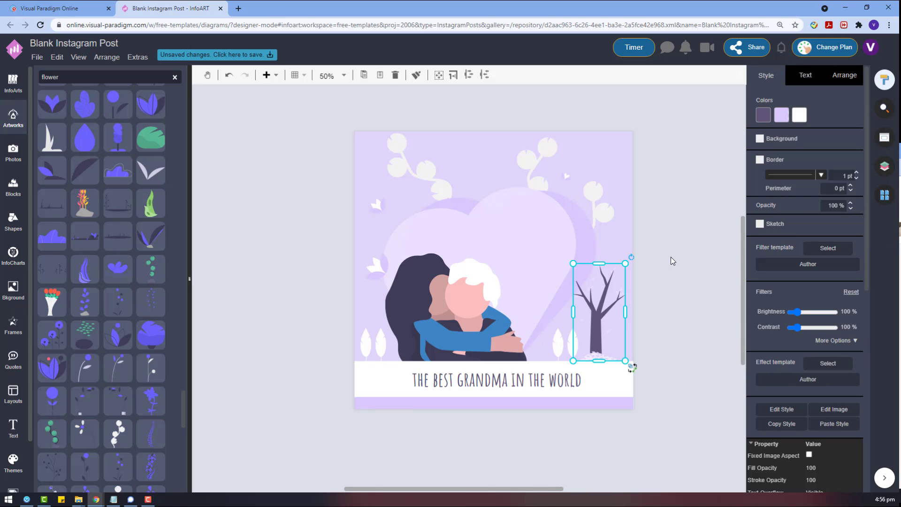
left_click(781, 115)
left_click(774, 136)
left_click(567, 193)
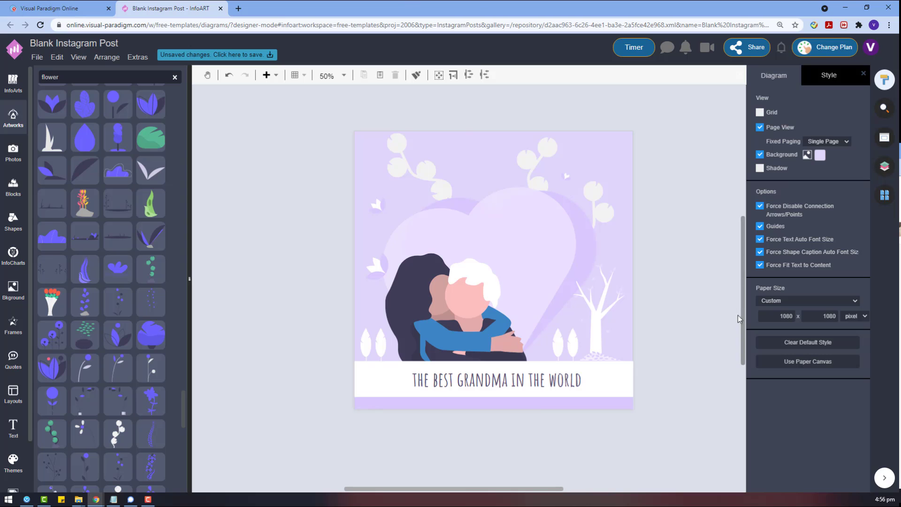
Move the hugging couple up slightly and raise the white caption strip to position 0, 876
left_click(482, 315)
left_click_drag(673, 418, 331, 265)
left_click(616, 379)
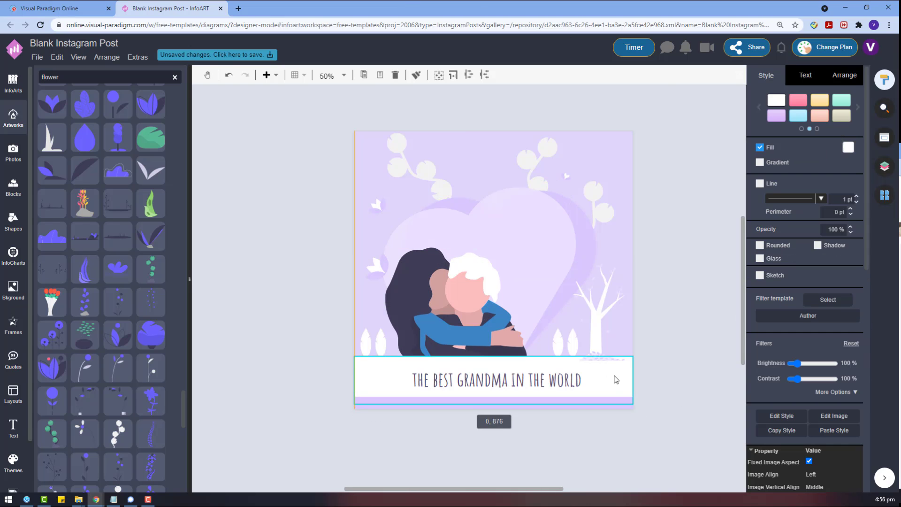
left_click_drag(614, 379, 614, 379)
left_click(523, 407)
left_click(537, 453)
Enlarge the "THE BEST GRANDMA IN THE WORLD" caption and shift it to position 100, 892.9 in the white strip
left_click(539, 379)
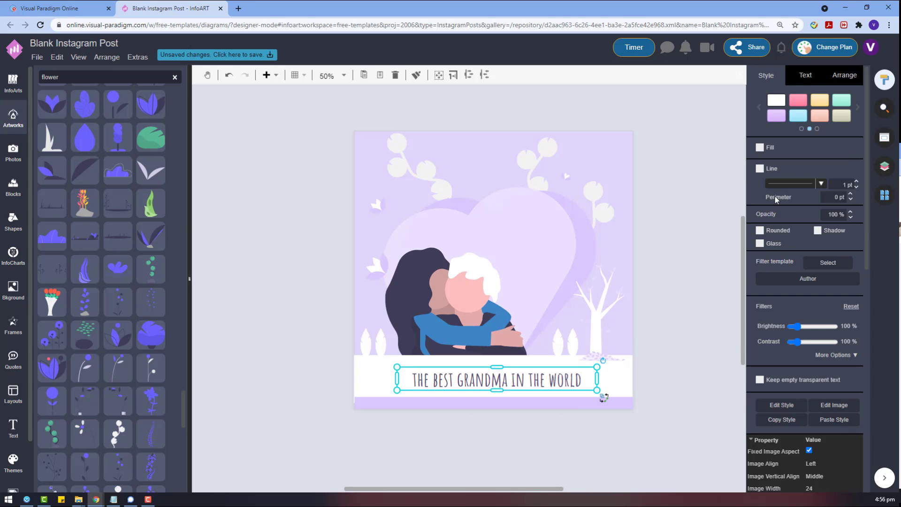
left_click(814, 80)
mouse_move(597, 390)
left_mouse_down()
mouse_move(599, 413)
mouse_move(613, 403)
mouse_move(606, 405)
mouse_move(610, 391)
left_mouse_up()
left_click(851, 76)
left_click_drag(571, 379, 565, 377)
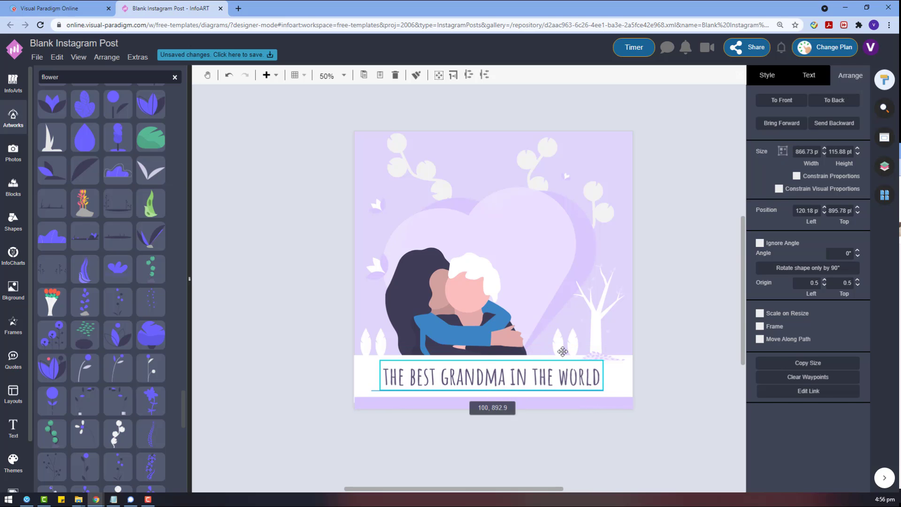
Set the caption's font size to 100 pt and widen its box to 907 pt so the text fits on one line
left_click(810, 77)
left_click(857, 136)
left_click(857, 136)
left_click(858, 136)
left_click(859, 136)
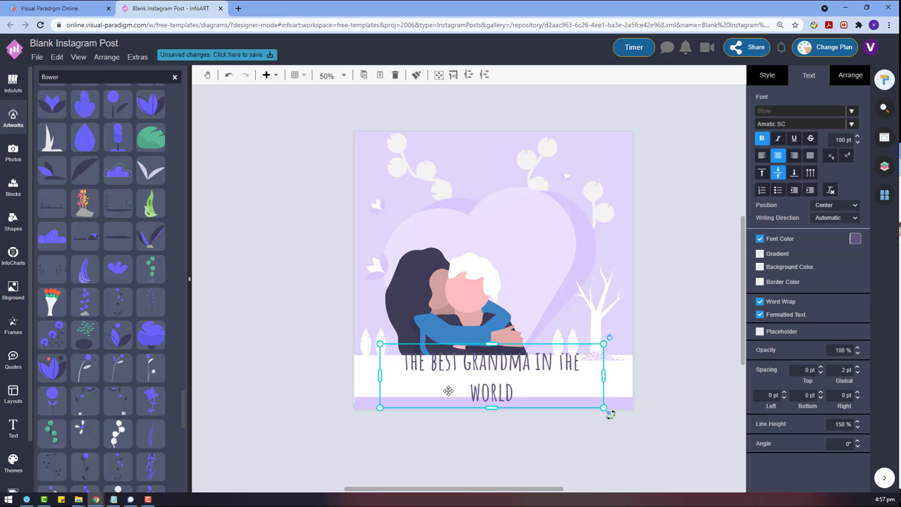
left_click_drag(380, 376, 369, 378)
Fit the caption's box to its text and recentre the caption in the white strip
left_click(838, 76)
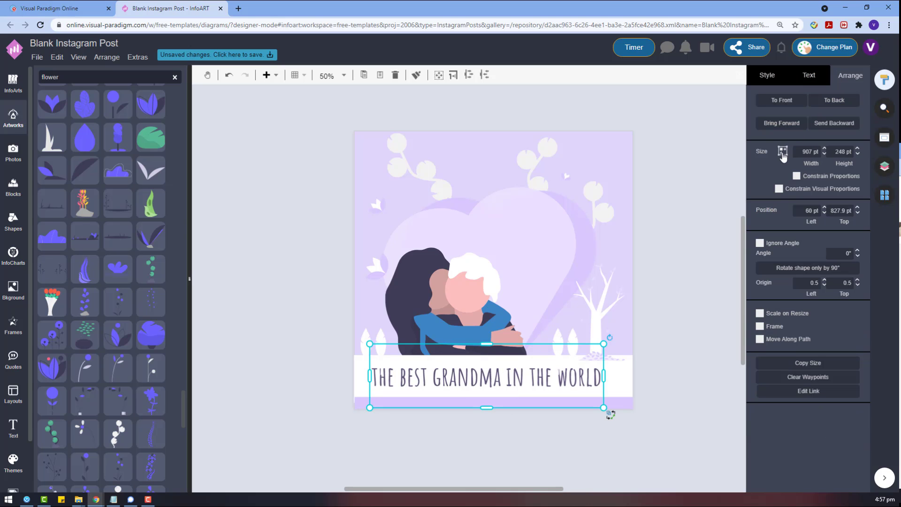
left_click(782, 152)
mouse_move(521, 359)
left_mouse_down()
mouse_move(522, 380)
mouse_move(528, 374)
left_mouse_up()
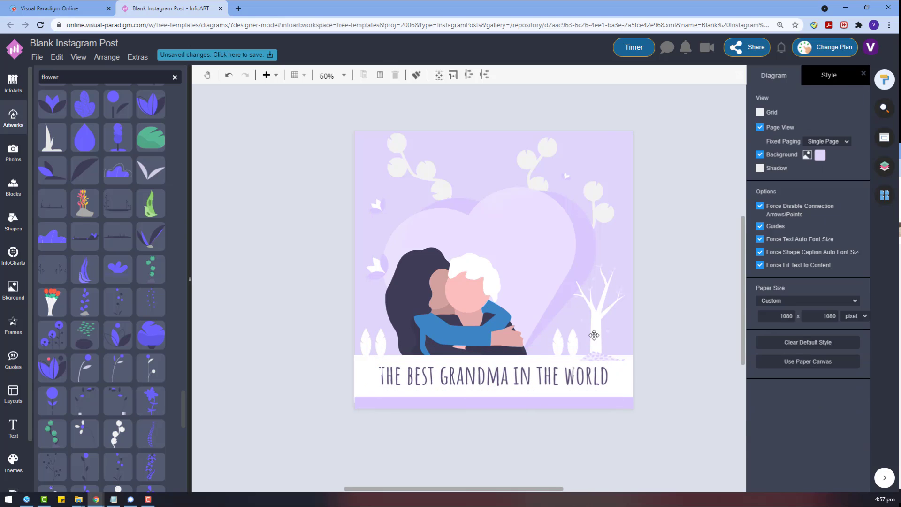
Nudge the white tree up and right to clear the caption strip, and move the small white plants up slightly
left_click(596, 328)
left_click_drag(599, 461, 557, 346)
left_click(379, 347)
key("Escape")
left_click_drag(364, 345, 366, 347)
Shift the caption slightly to the right within the white strip
left_click(388, 398)
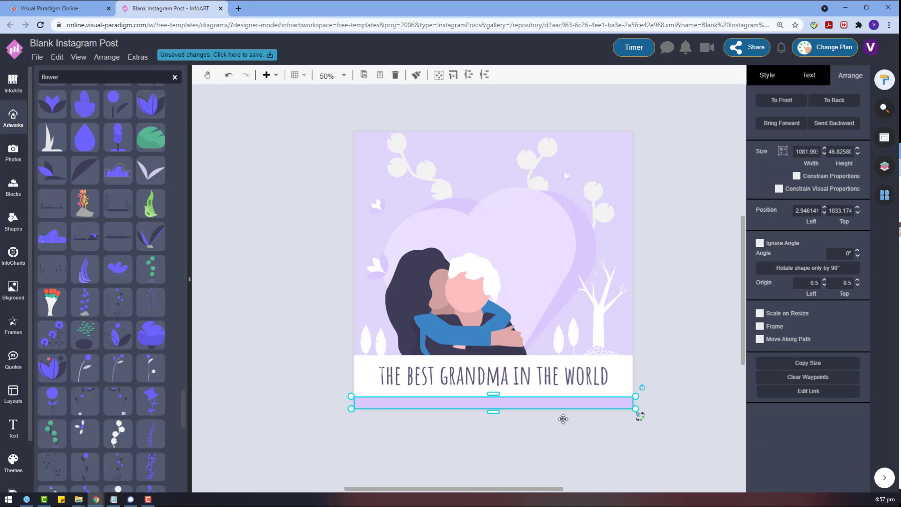
left_click(536, 421)
left_click_drag(546, 376, 551, 378)
left_click(558, 431)
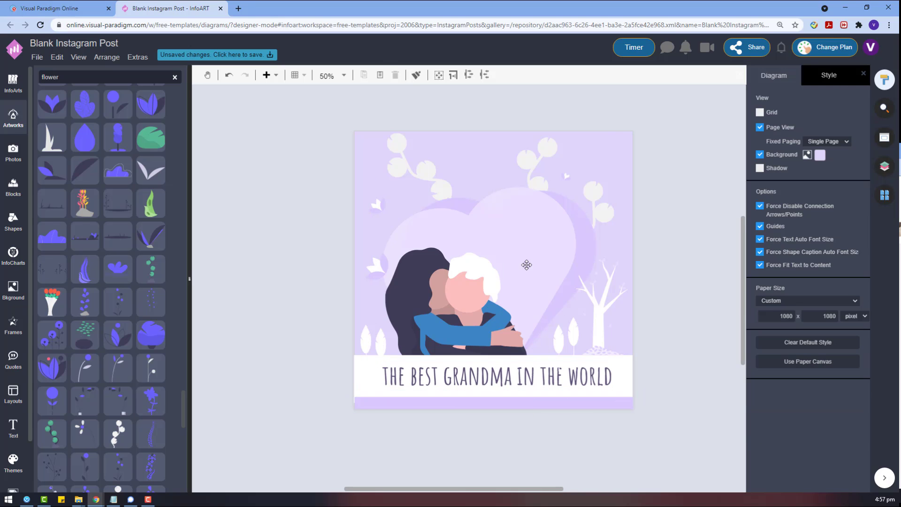
Move the hugging couple slightly right and fine-tune its height against the white strip
left_click_drag(469, 289, 473, 287)
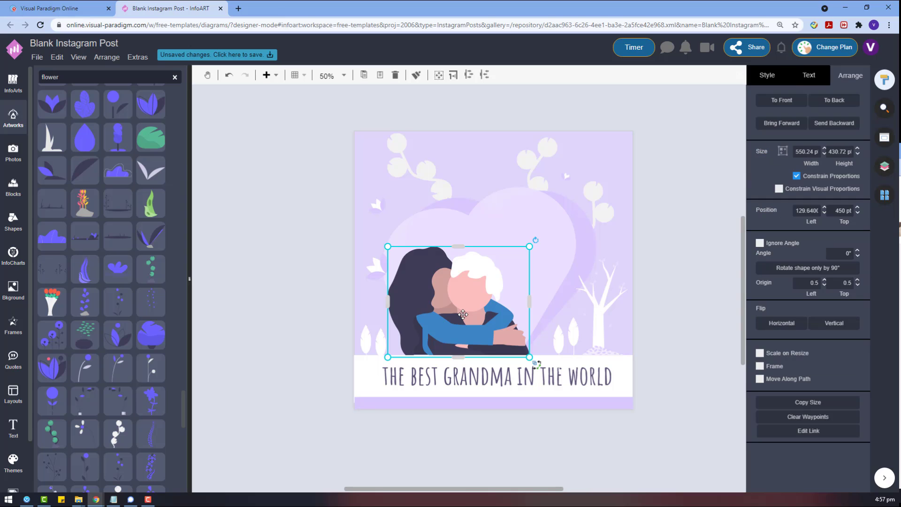
key("Down")
key("Down")
key("Up")
key("Up")
key("Up")
key("Up")
key("Down")
left_click(662, 261)
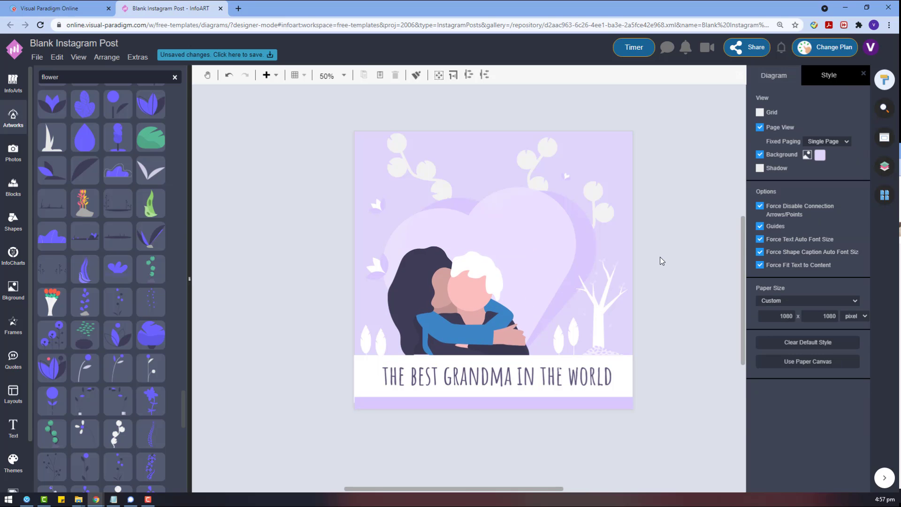
Rename the design as "Grandparents Day Celebration Instagram Post" and save it
left_click(74, 43)
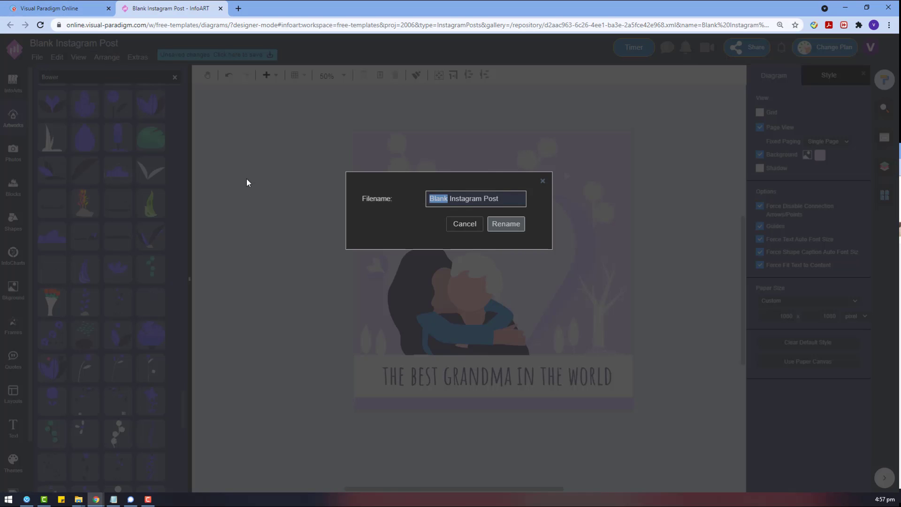
type("Grandparents")
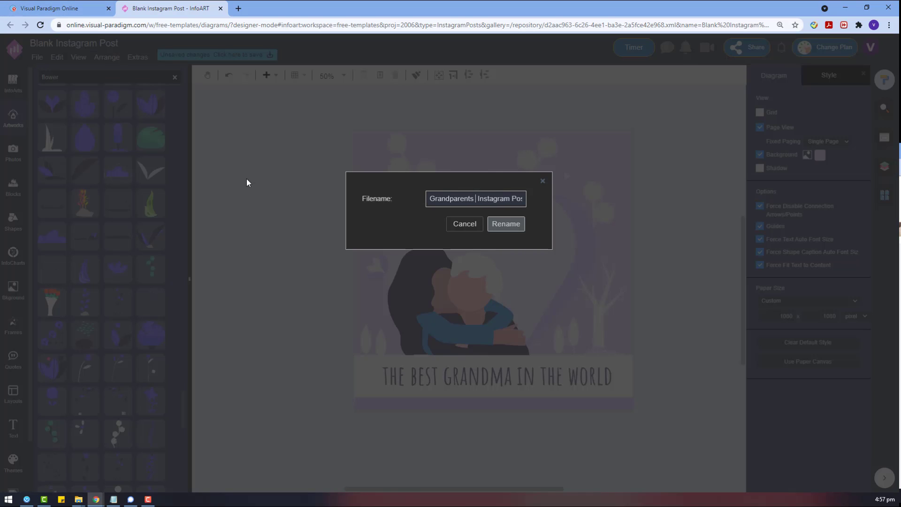
type(" Day Celebration")
key("Return")
left_click(383, 235)
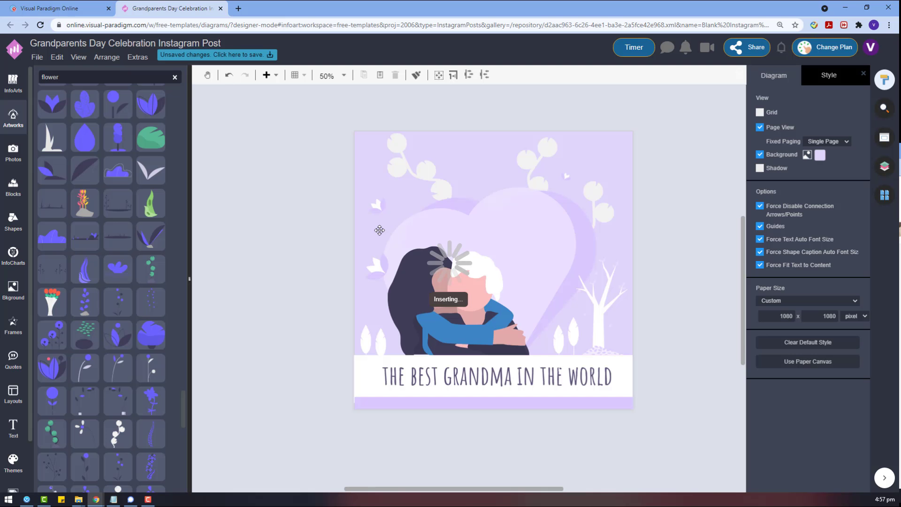
Export the finished design as a JPEG and download it
left_click(36, 56)
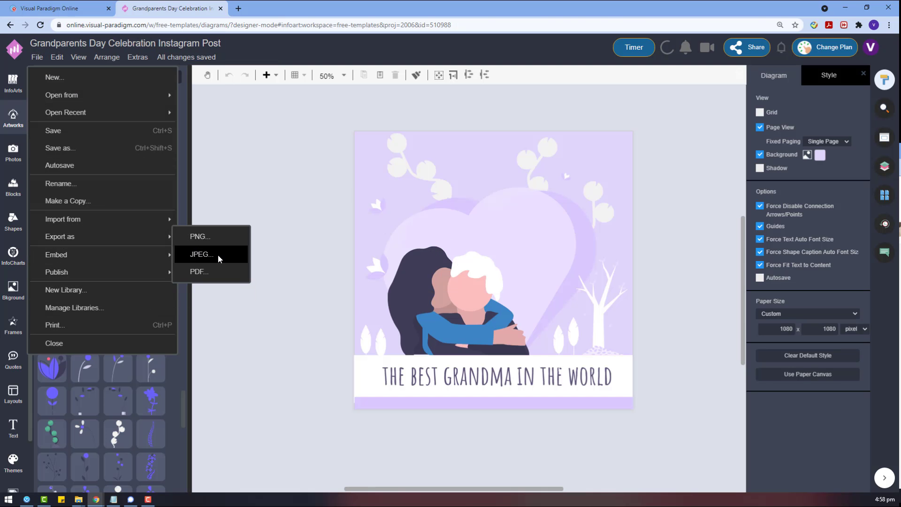
left_click(218, 255)
left_click(471, 276)
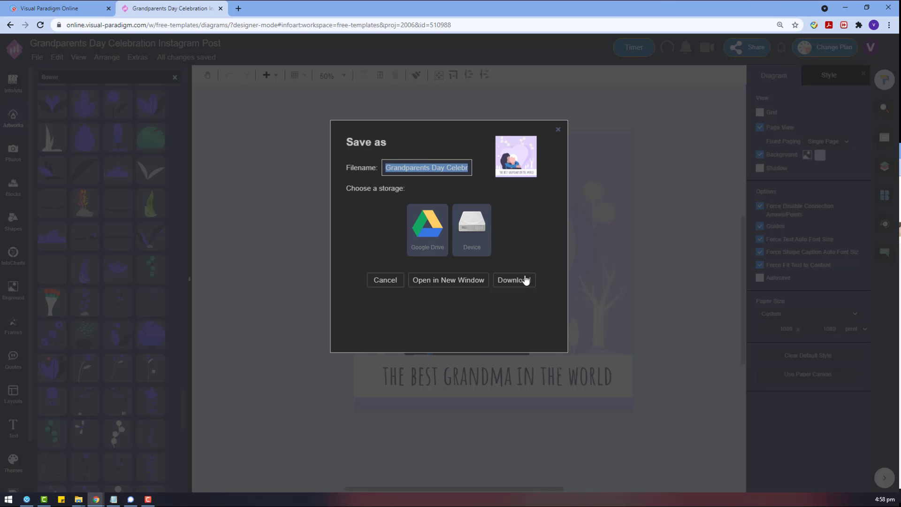
left_click(524, 279)
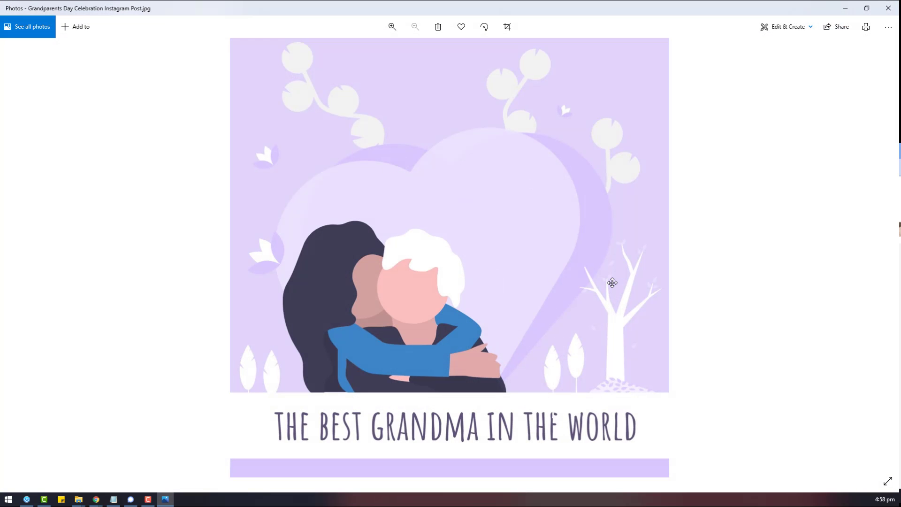